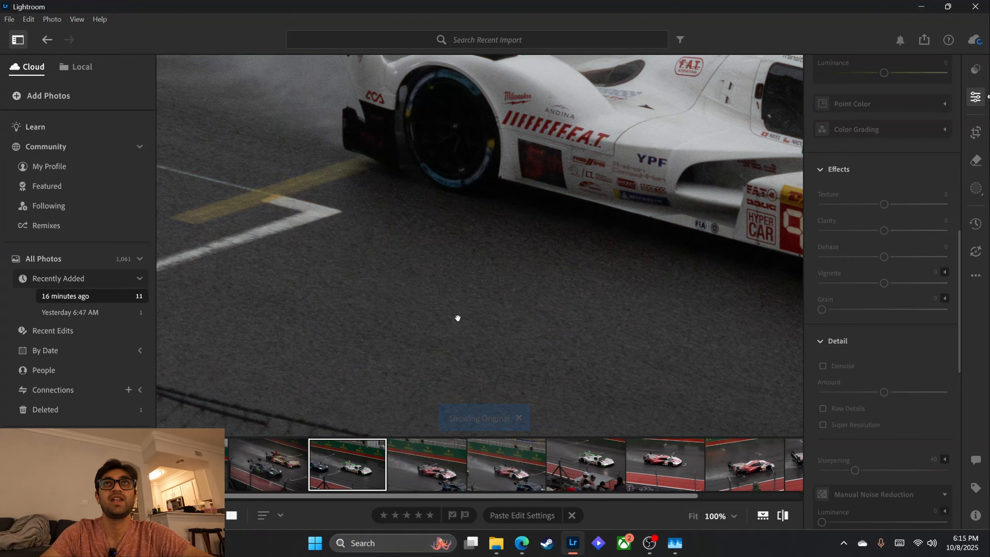
Compare the edited race photo with its original, both close up and in the full-frame view
key(backslash)
click(580, 164)
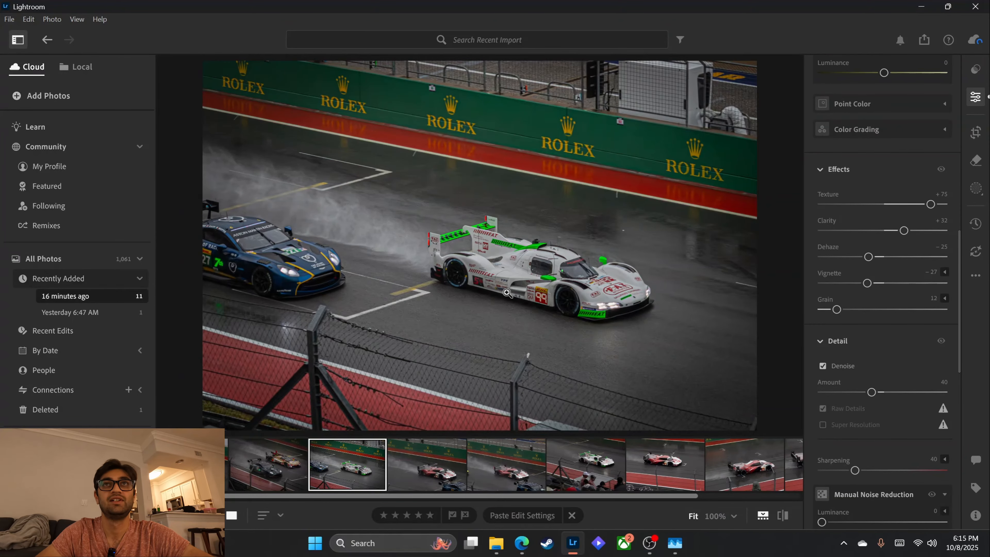
key(backslash)
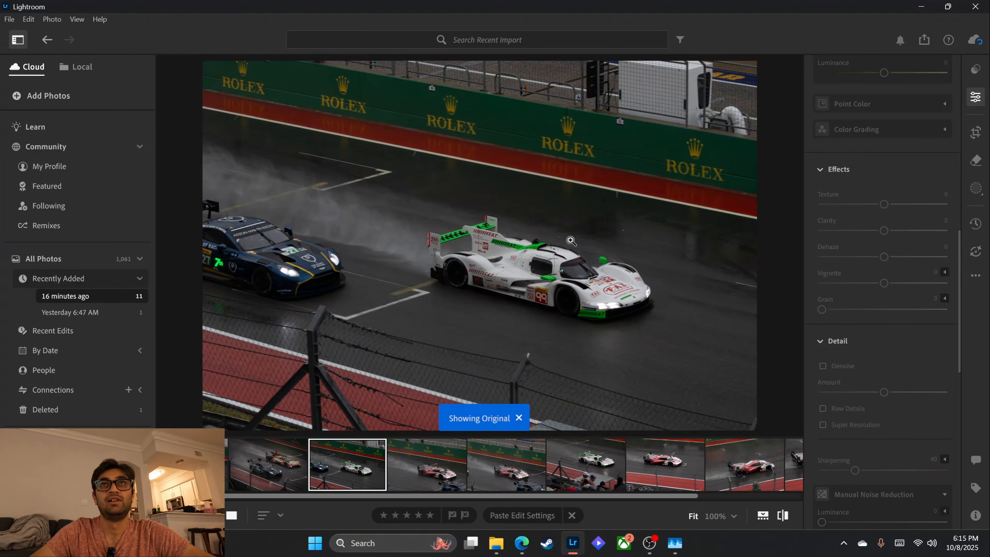
Lower the saturation of the greens to -58 in the Color Mixer
scroll(880, 234, down, 3)
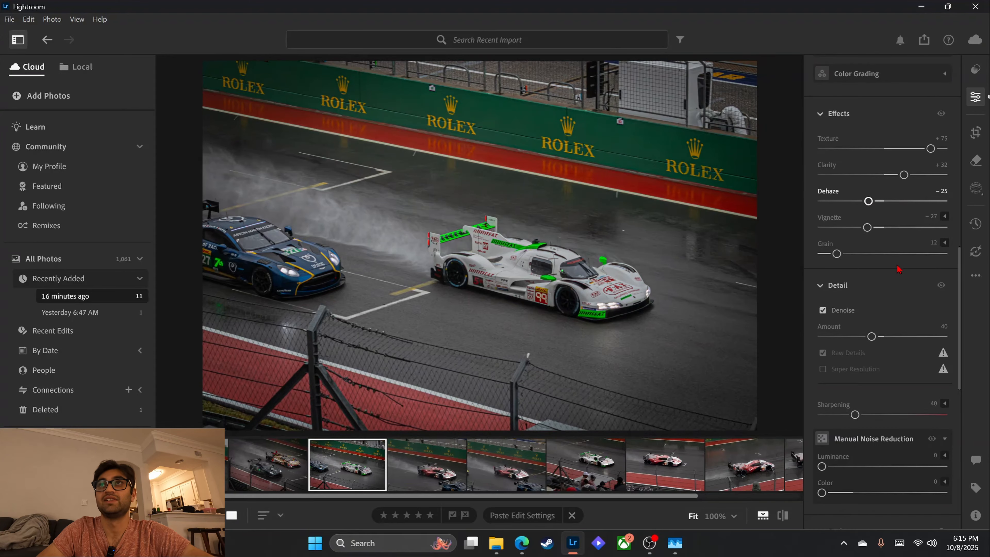
scroll(872, 162, up, 6)
click(872, 157)
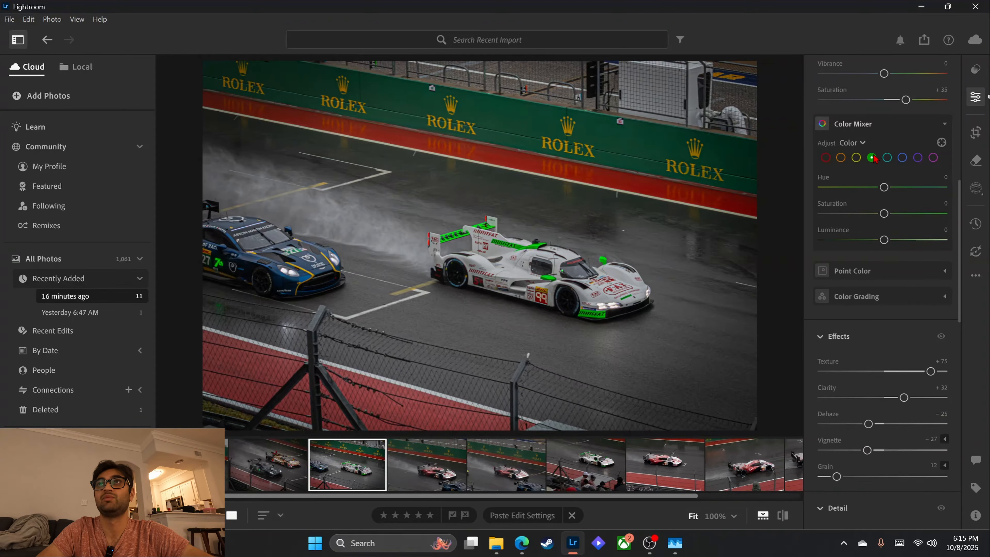
drag(884, 215, 849, 227)
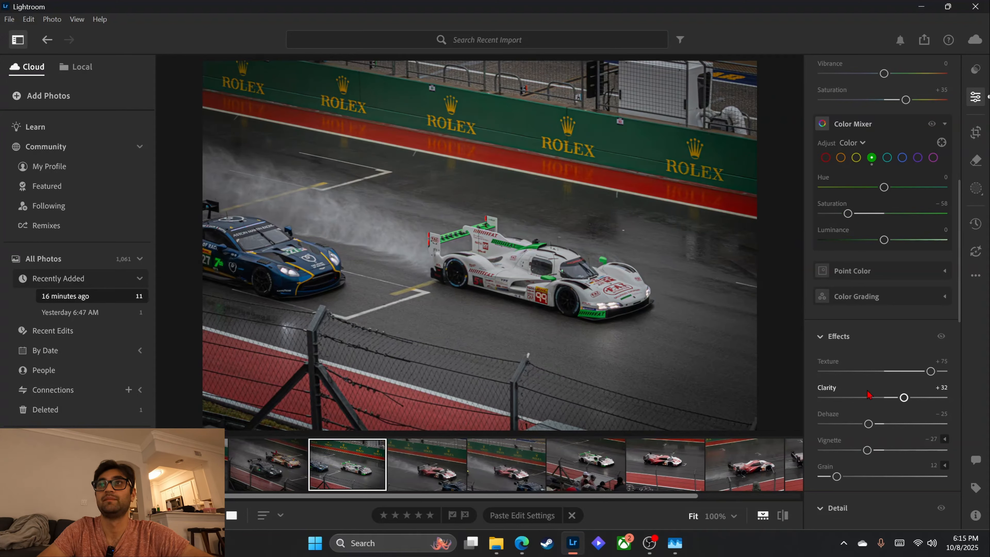
Inspect the white car's nose at 100% and raise the sharpening to 104
click(596, 288)
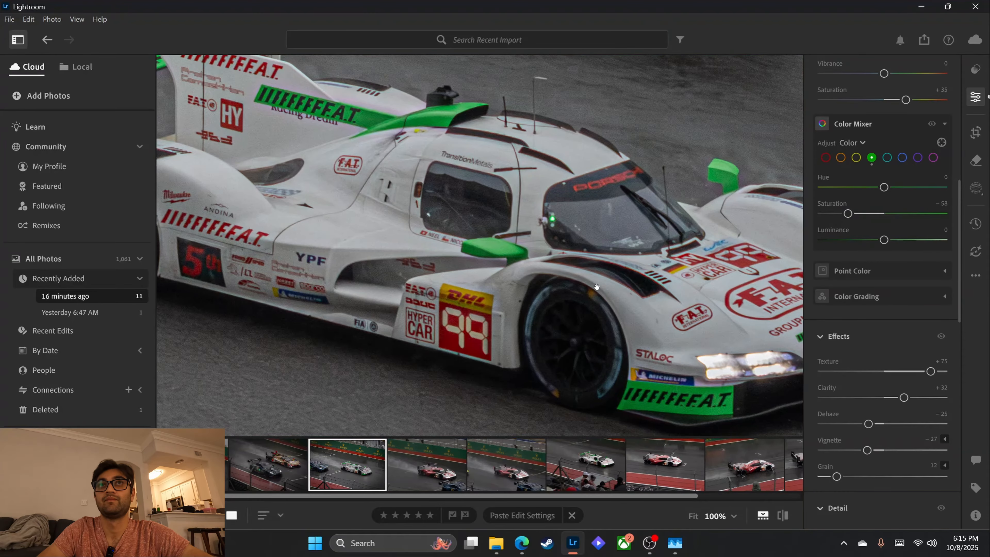
drag(596, 288, 411, 257)
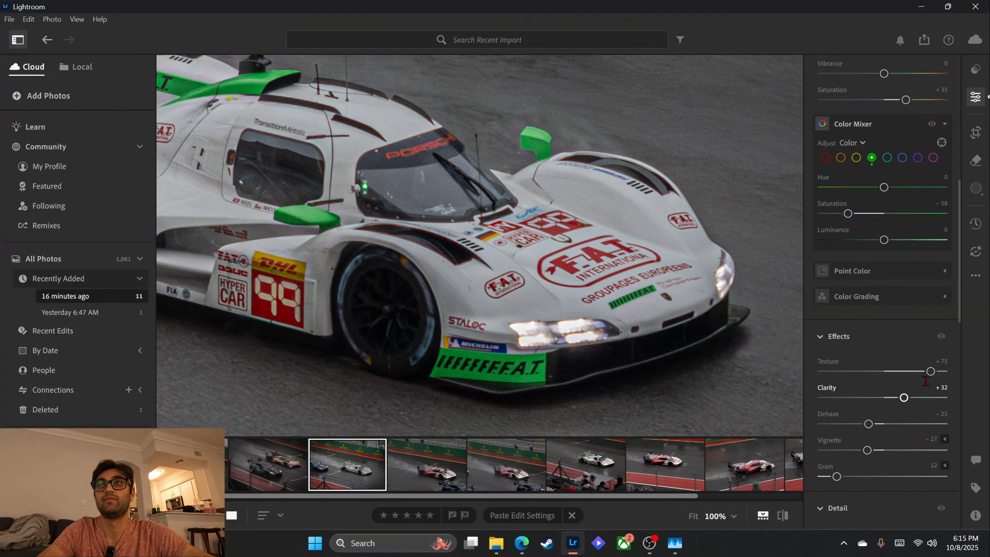
scroll(896, 415, down, 5)
drag(855, 415, 905, 416)
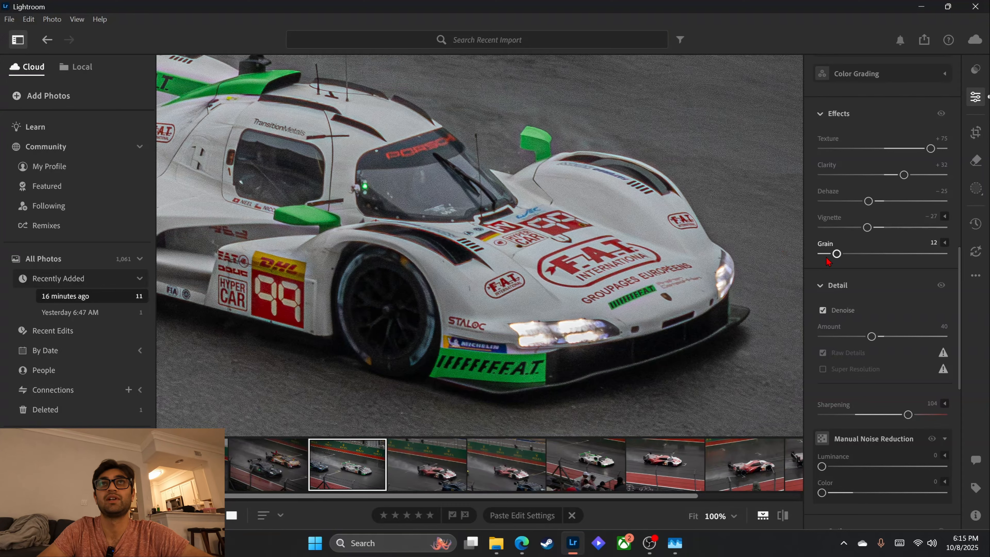
Reset the grain to 0, set the Denoise amount to 50 and return to the full photo
double_click(835, 255)
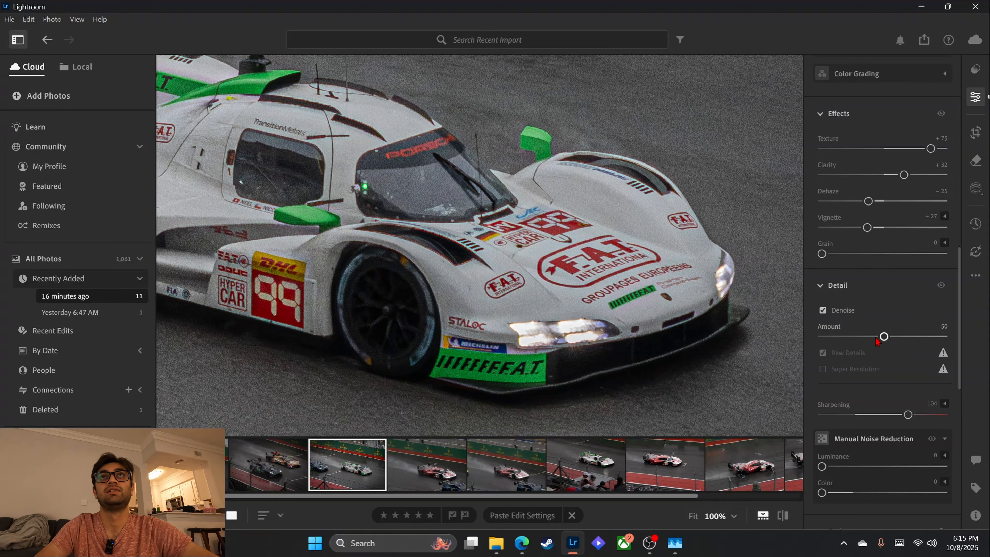
drag(872, 336, 884, 336)
click(450, 222)
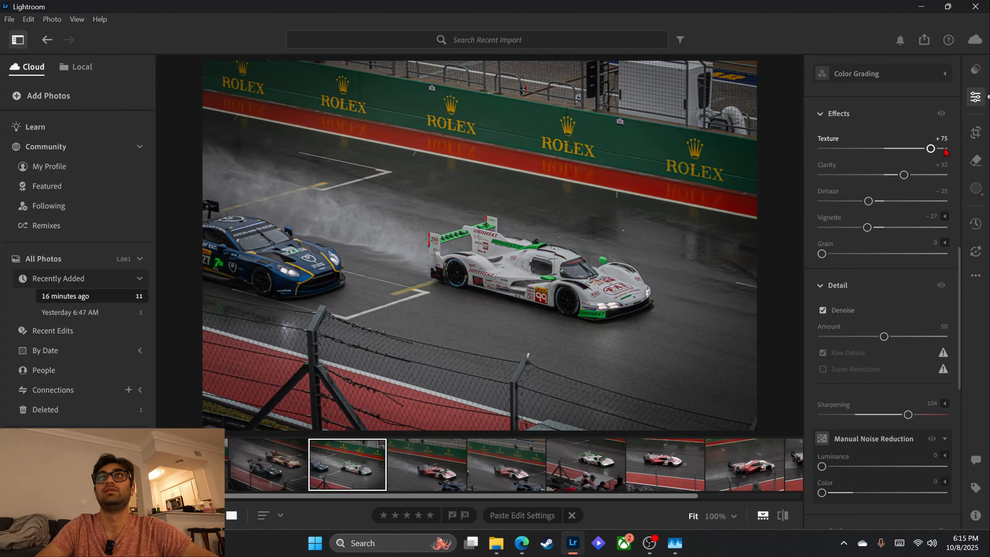
click(974, 137)
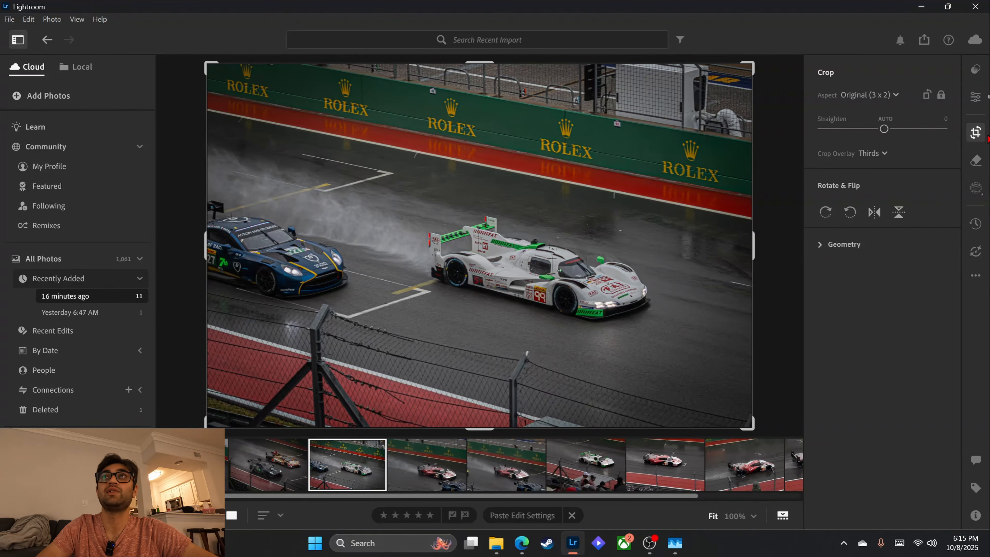
click(981, 143)
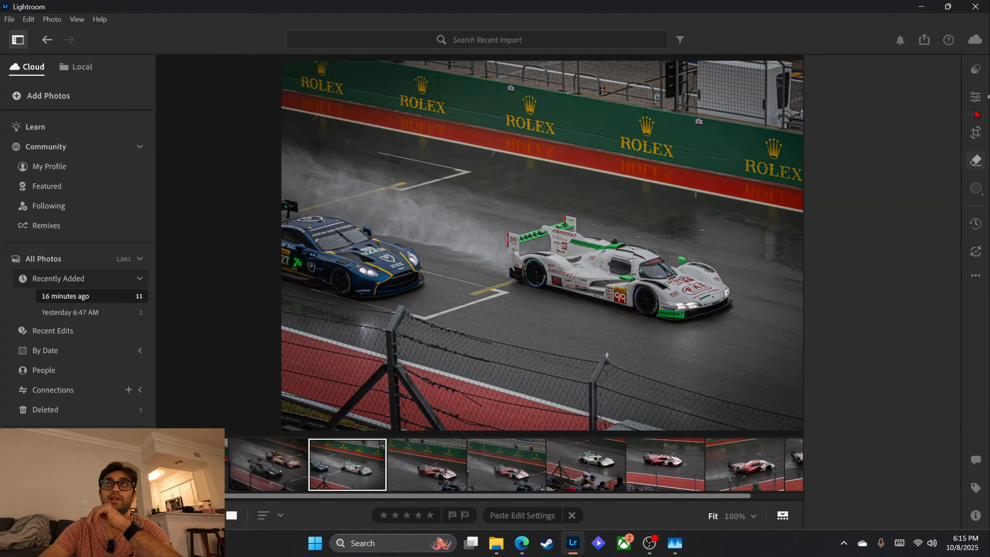
click(978, 100)
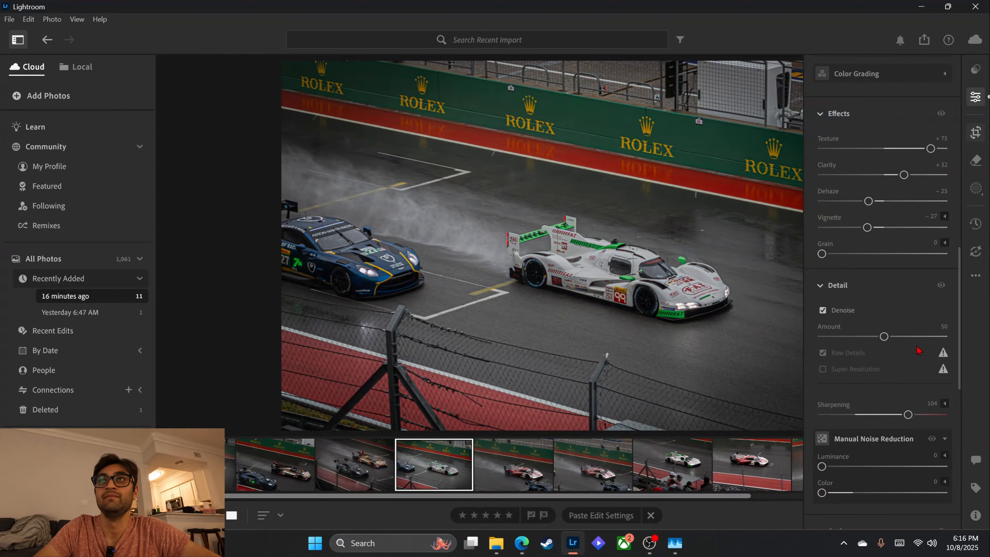
scroll(934, 306, down, 10)
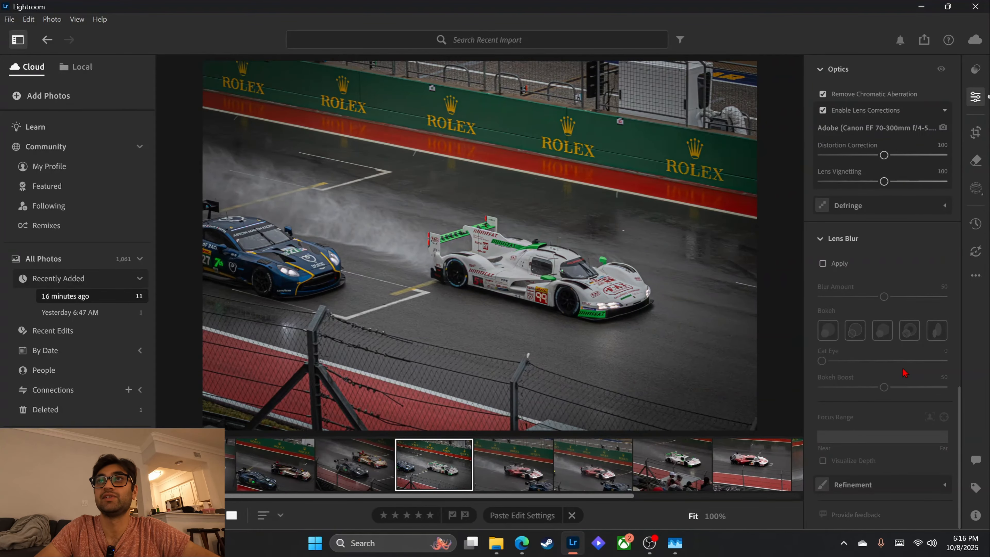
scroll(870, 389, up, 3)
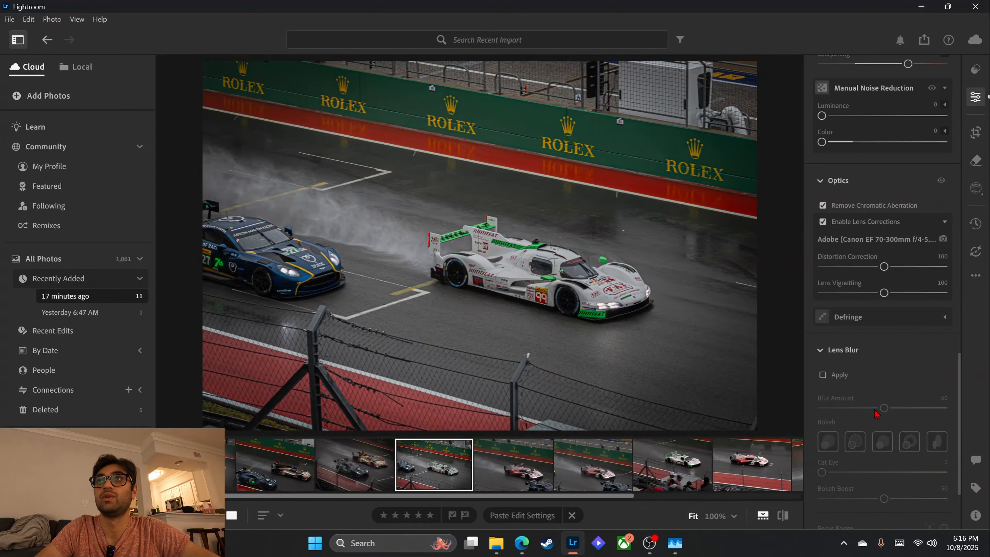
Set the Distortion of the photo's geometry transform to -18, trying a positive value first
click(981, 133)
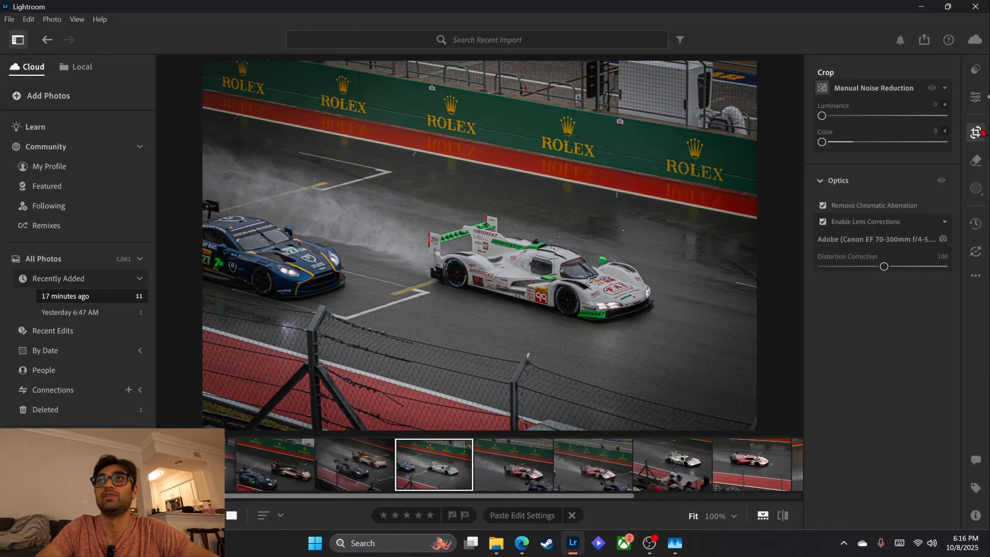
click(820, 248)
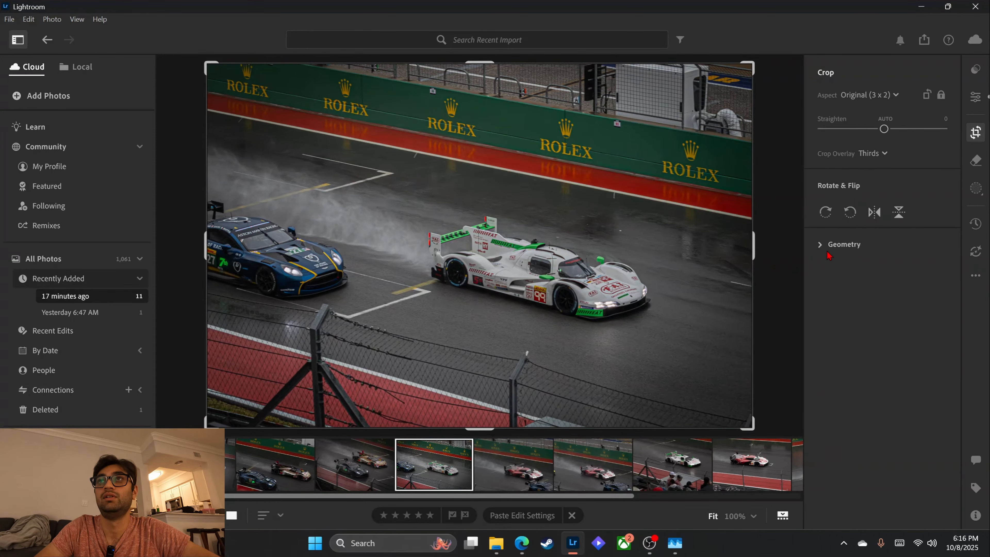
click(822, 244)
click(945, 295)
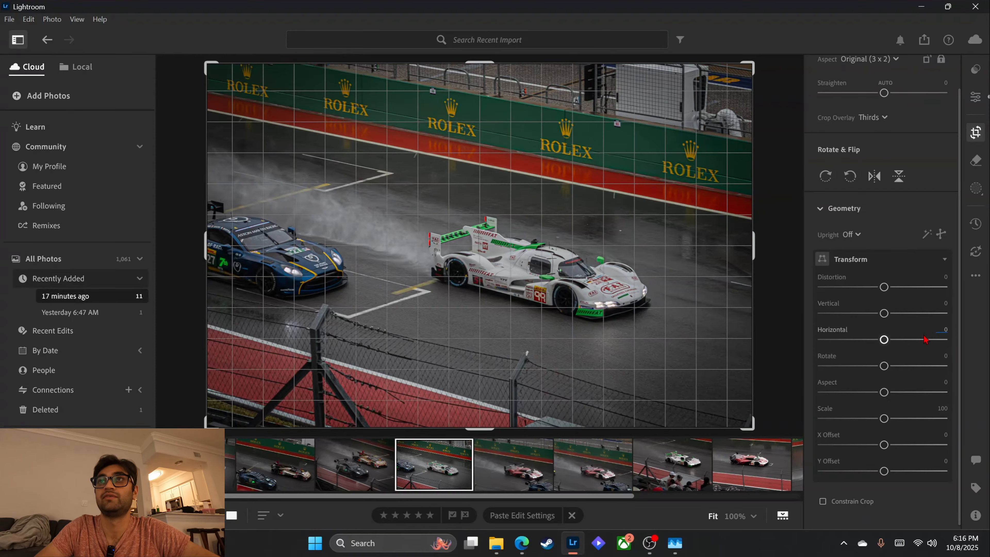
drag(884, 287, 901, 294)
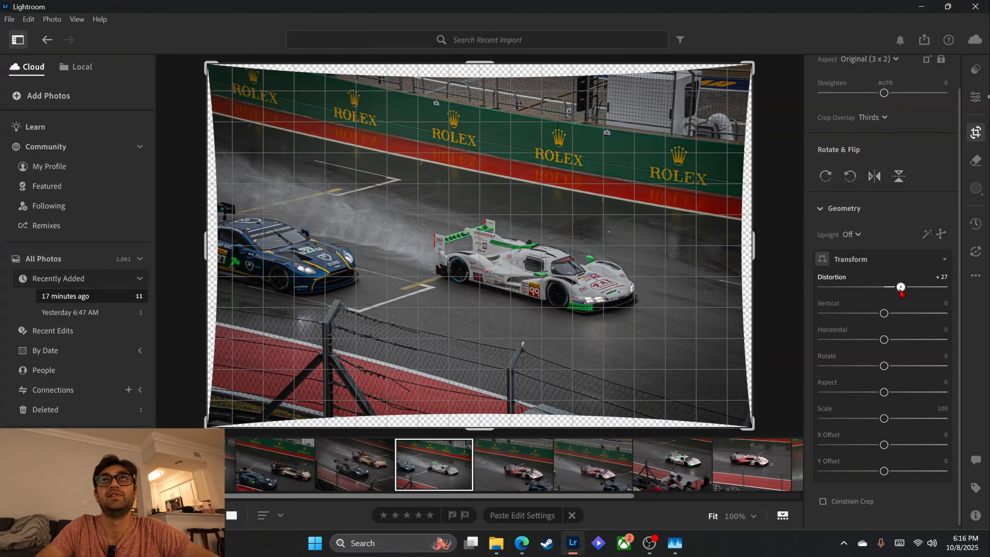
drag(901, 293, 873, 299)
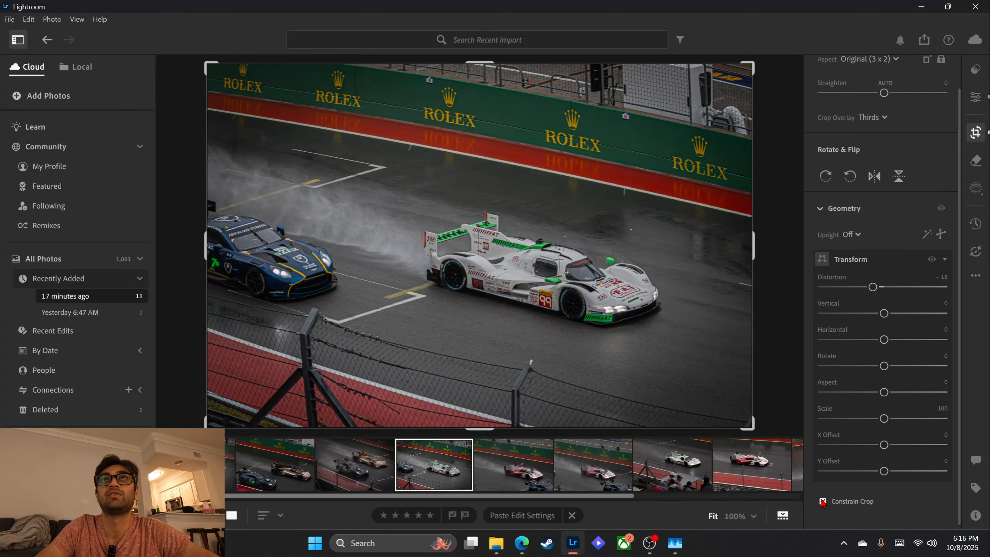
Darken the photo's edges by setting the vignette to -49
click(976, 100)
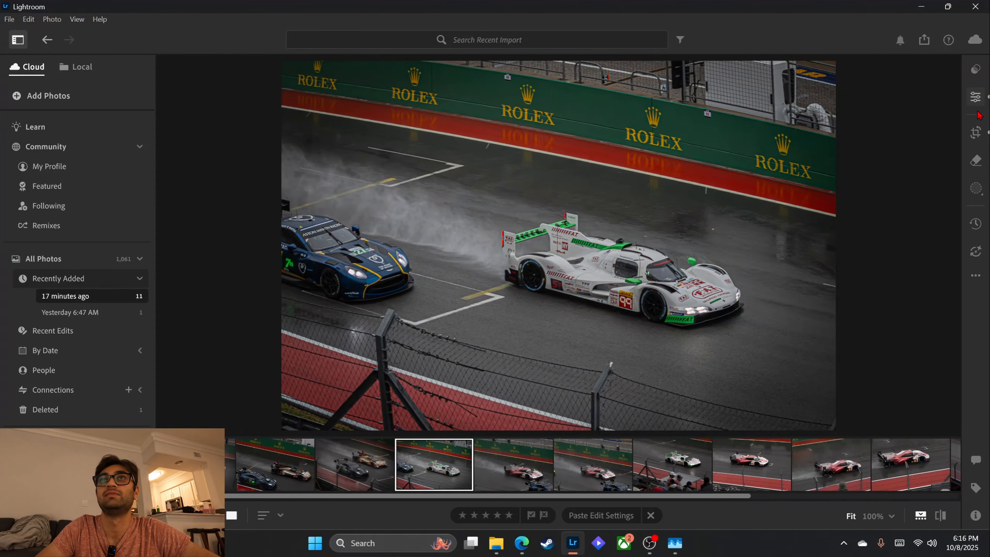
scroll(878, 229, up, 8)
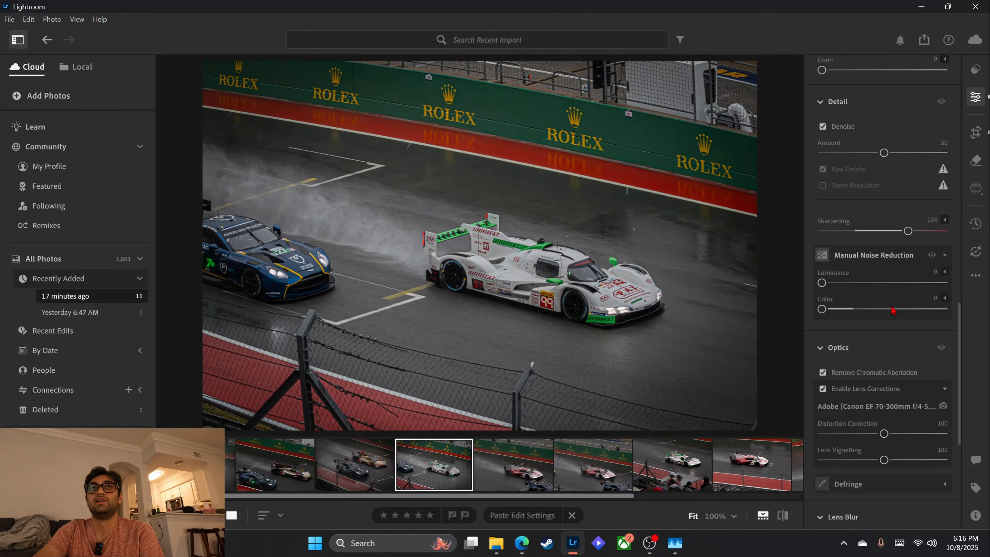
drag(866, 211, 853, 211)
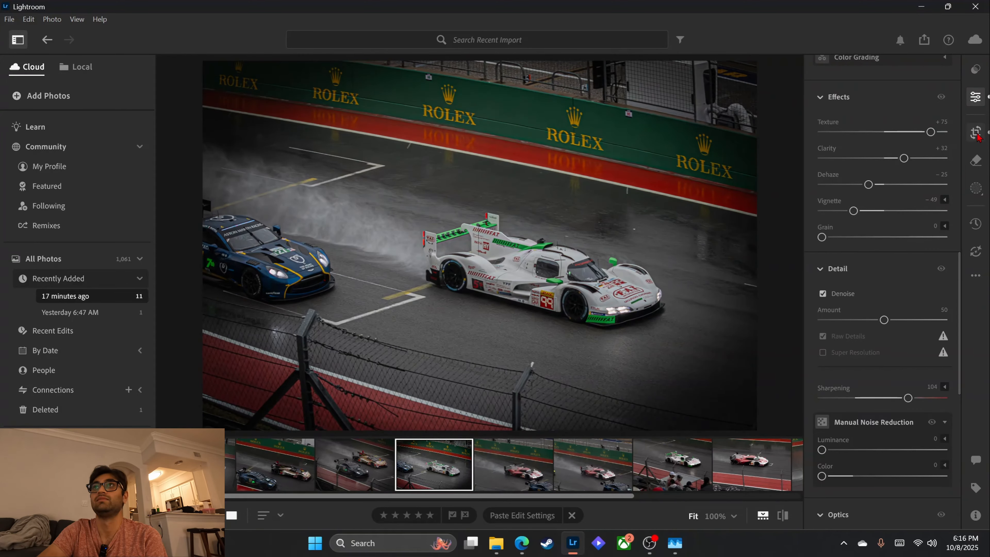
Add a radial gradient mask around the white car, tilt it along the car and raise its exposure to +0.24
click(975, 189)
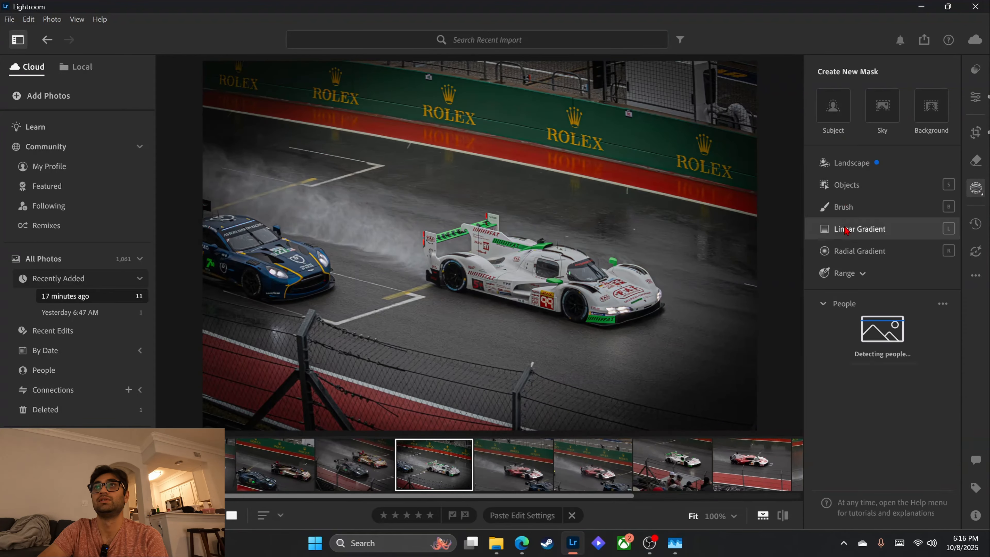
click(848, 253)
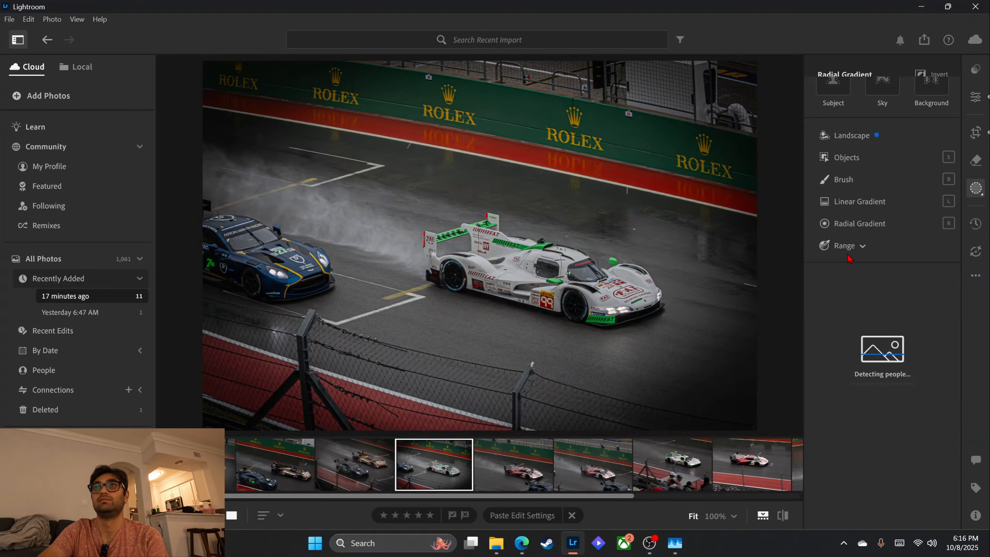
drag(550, 264, 707, 336)
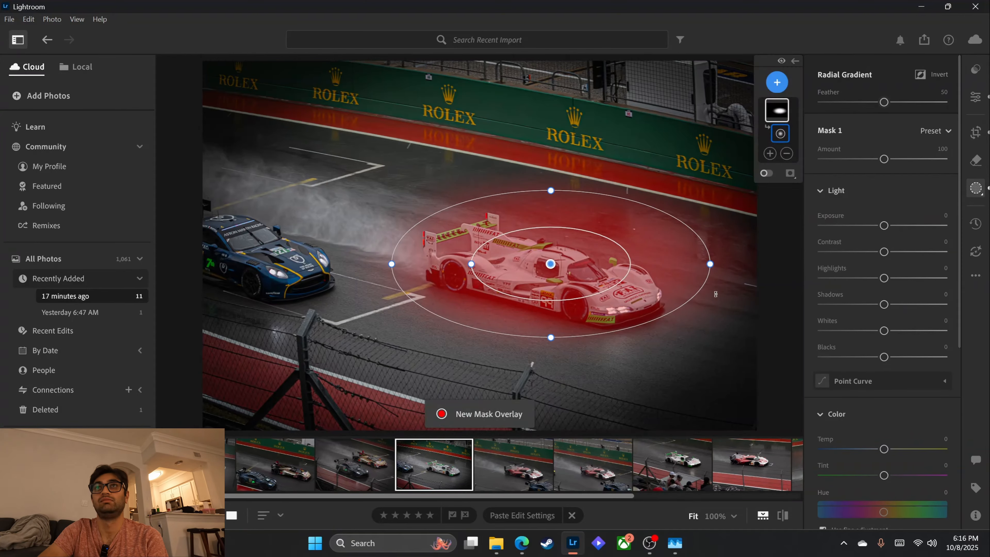
drag(572, 287, 564, 291)
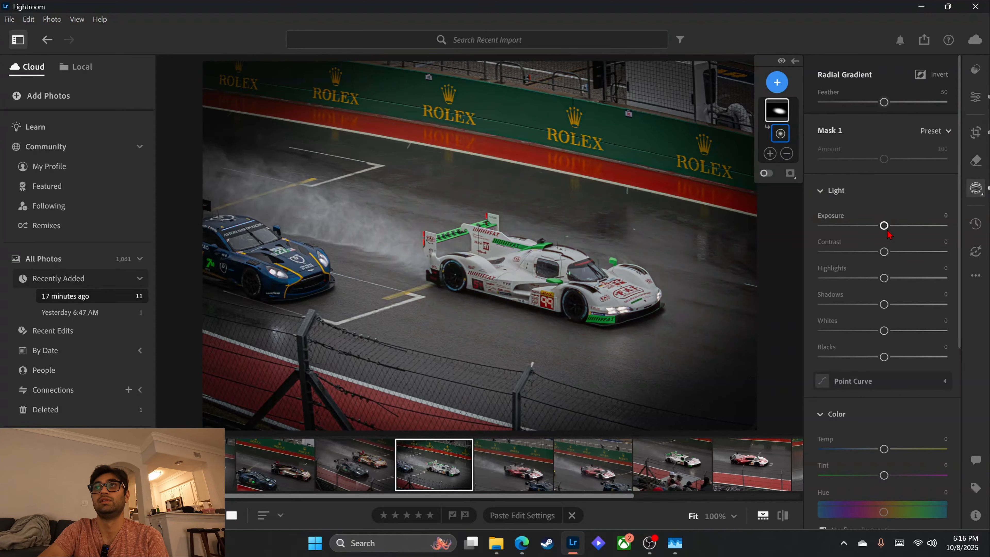
drag(884, 225, 888, 225)
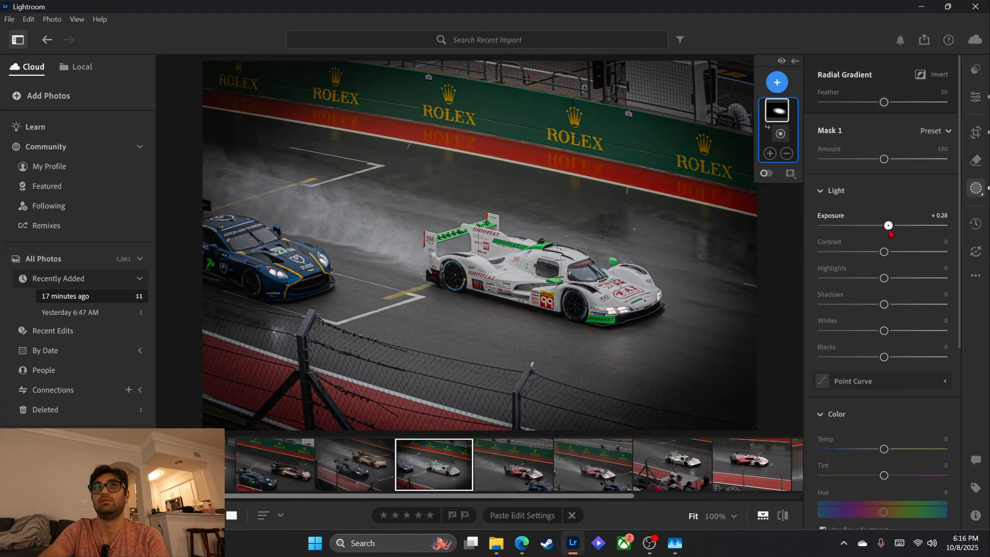
Duplicate and invert the car's radial mask, giving the inverted copy a saturation of -27 and an exposure of -0.24
right_click(777, 111)
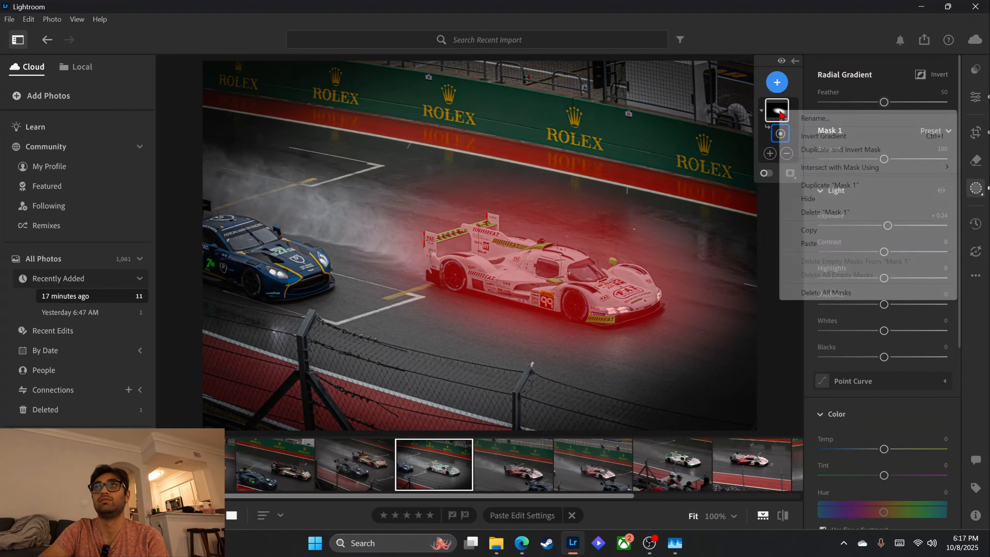
click(817, 149)
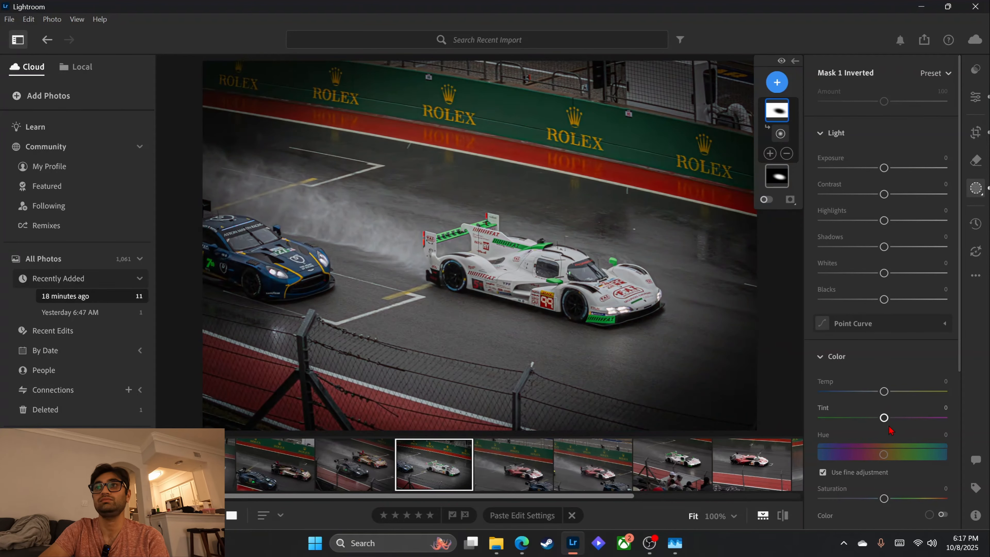
drag(884, 498, 867, 499)
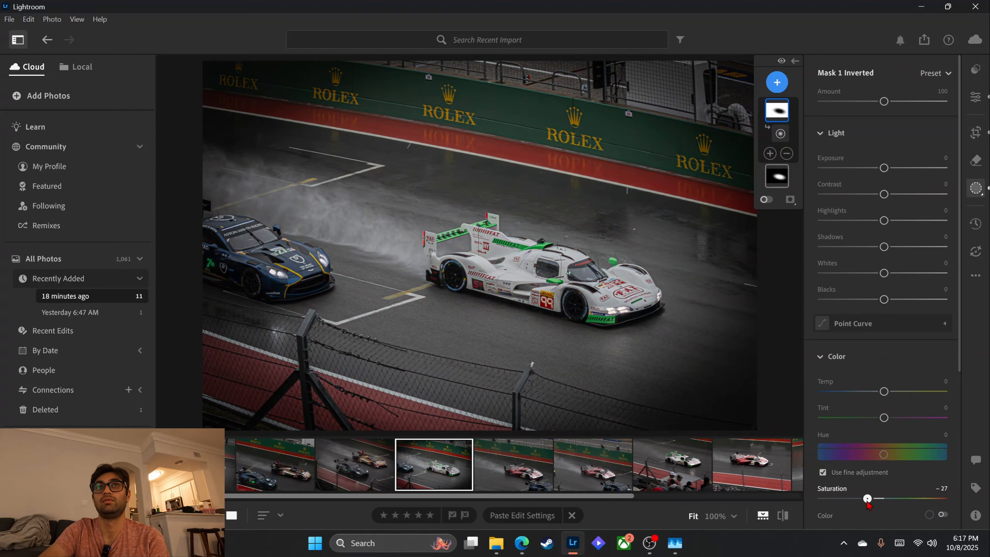
drag(884, 167, 881, 169)
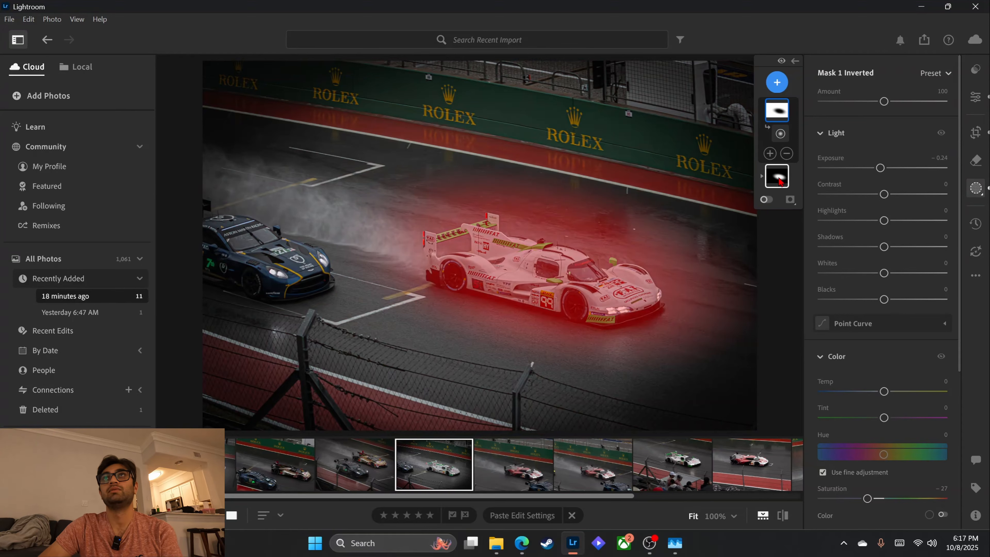
Raise the exposure of the original radial mask on the white car to +0.52 and return to the general edits
click(777, 184)
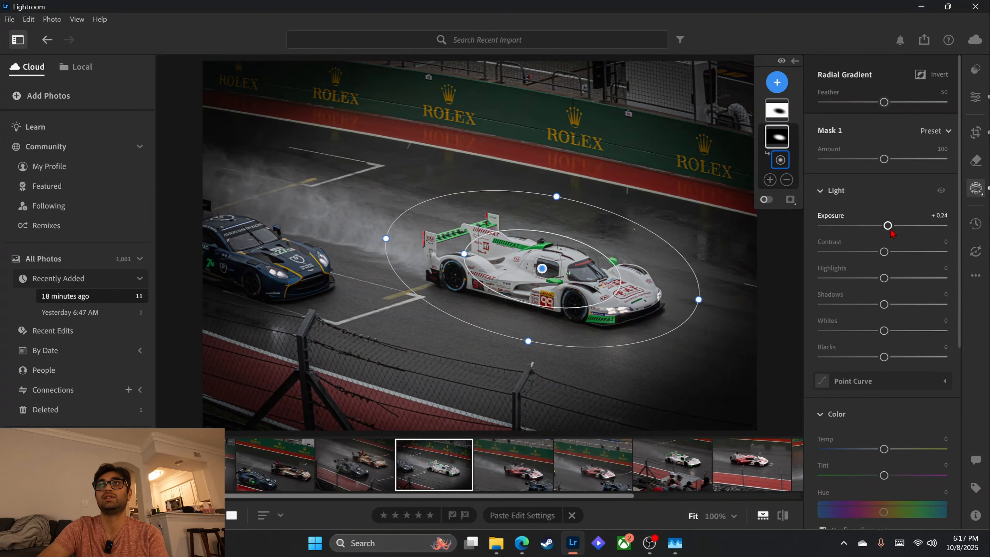
drag(892, 225, 891, 225)
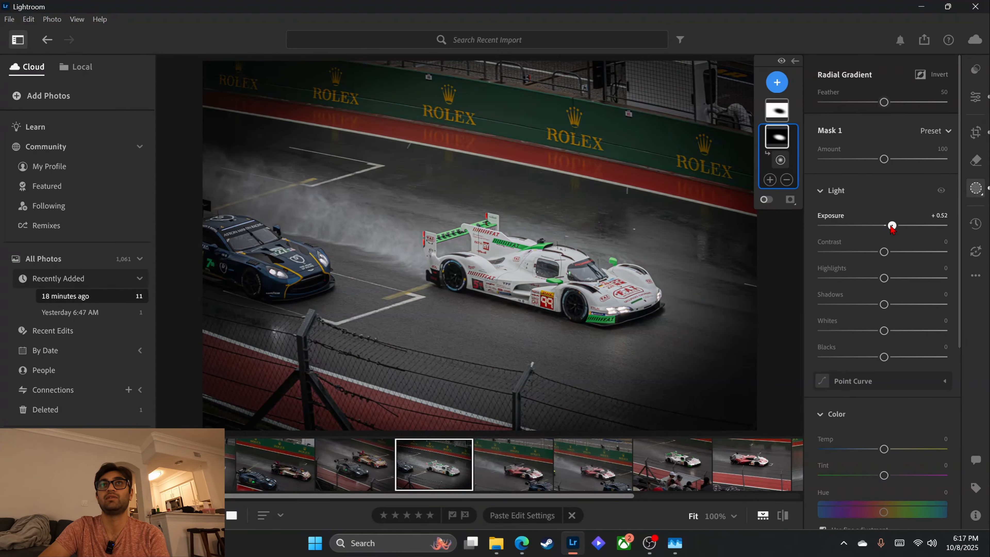
click(976, 98)
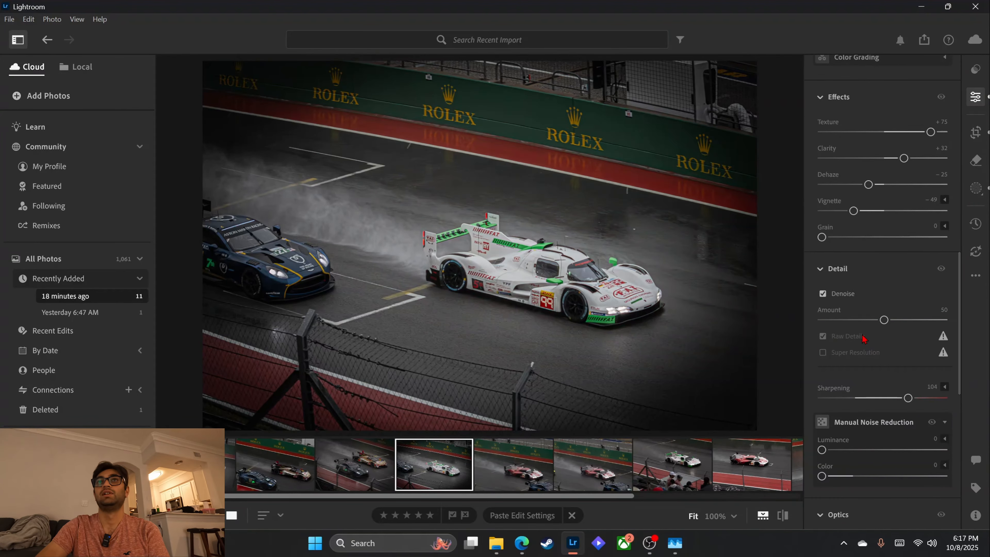
In the Color Mixer, set the reds' saturation to +39 and the greens' saturation to -42
scroll(863, 339, down, 8)
scroll(863, 339, up, 11)
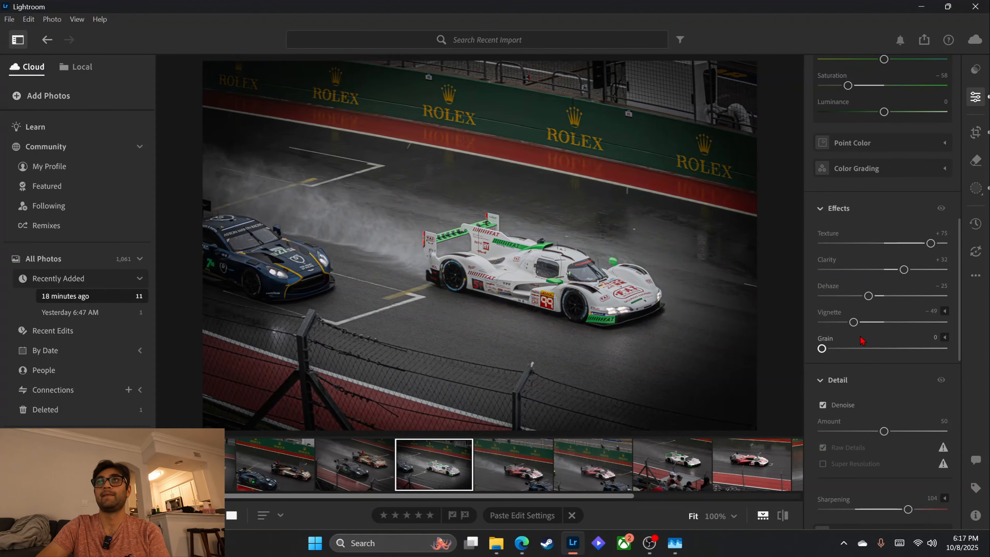
scroll(862, 339, up, 5)
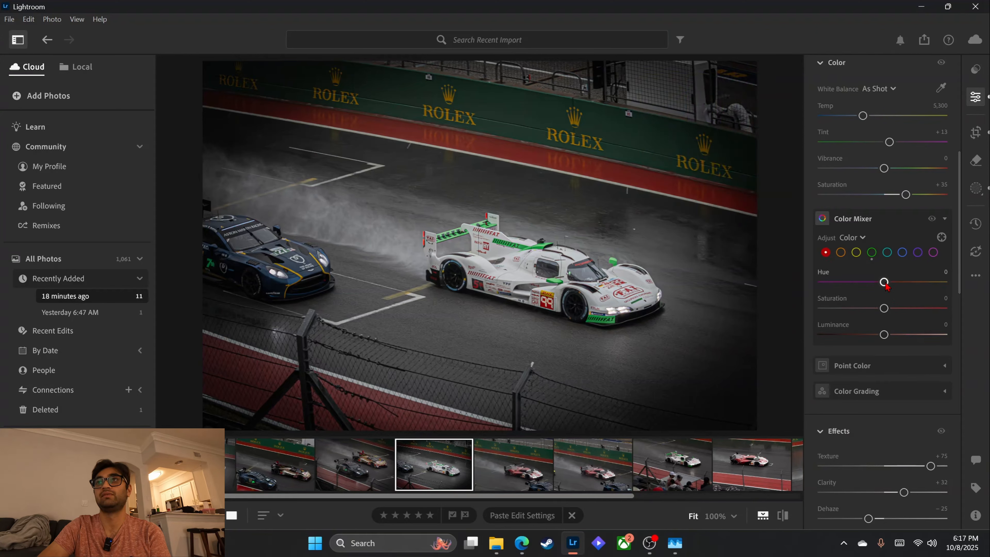
drag(884, 308, 911, 318)
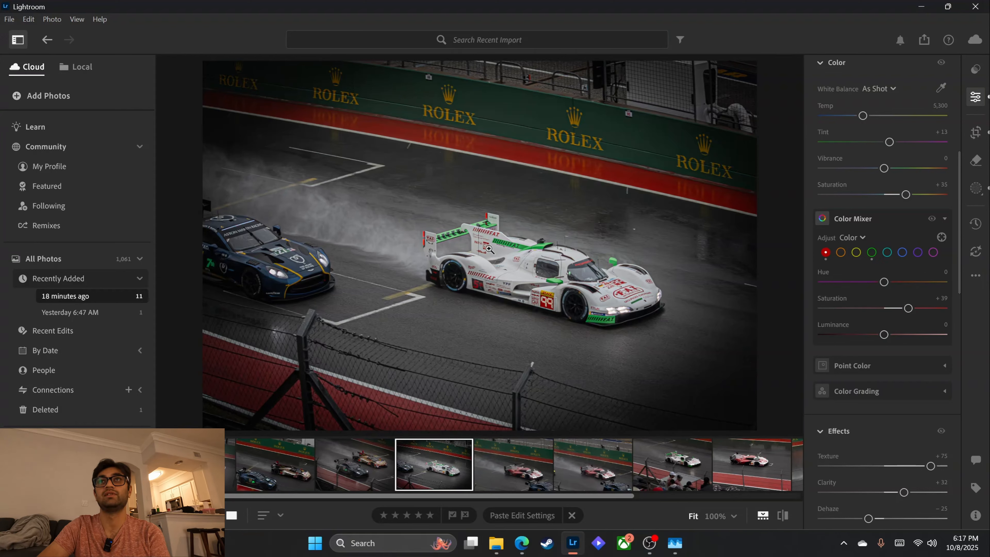
click(872, 253)
drag(884, 308, 859, 310)
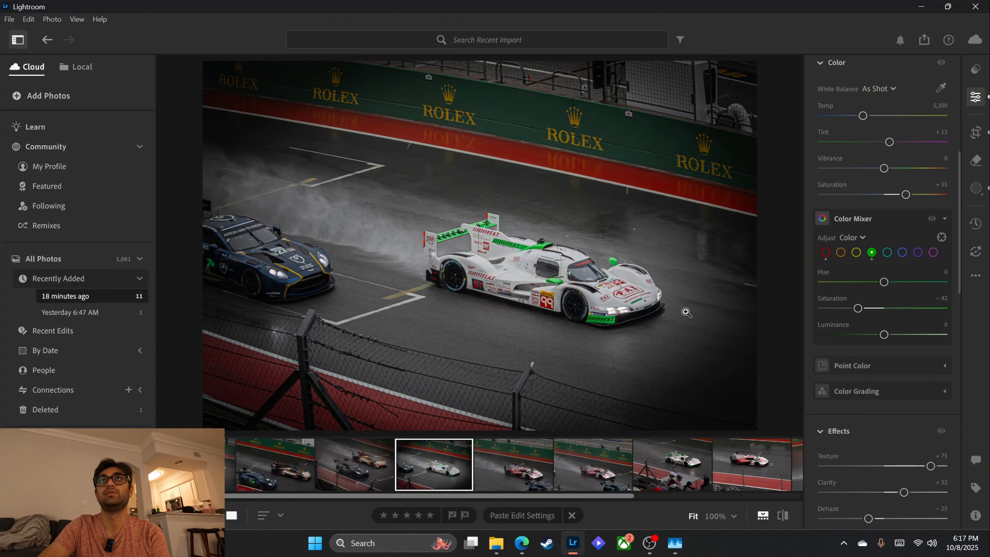
Examine the edited two-car photo up close and compare it repeatedly with the unedited original
click(687, 314)
click(706, 343)
click(783, 516)
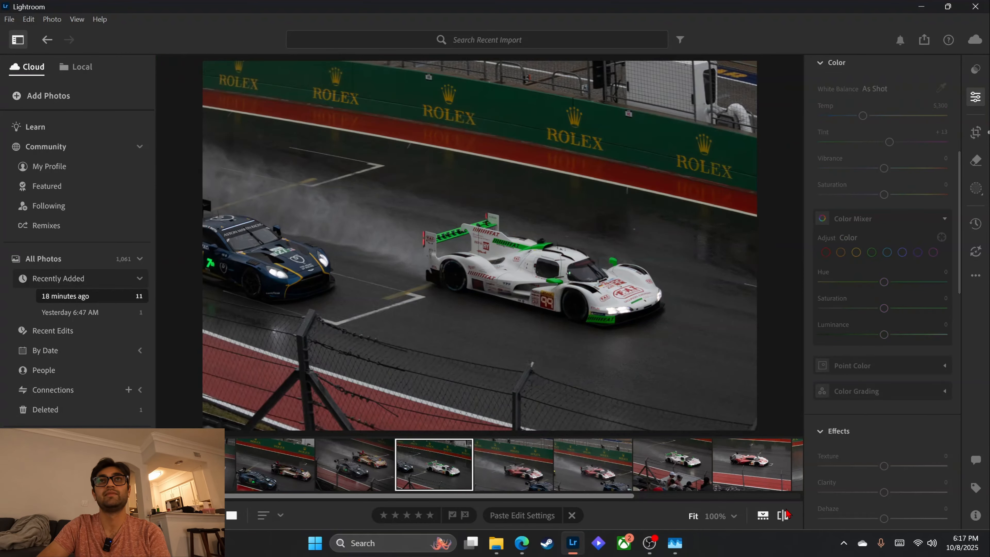
click(784, 516)
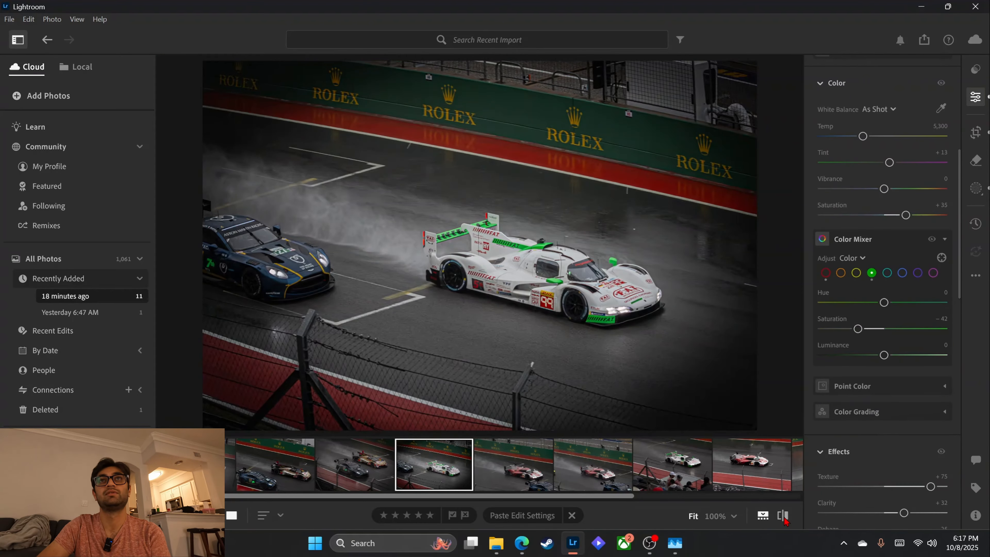
click(784, 517)
click(783, 517)
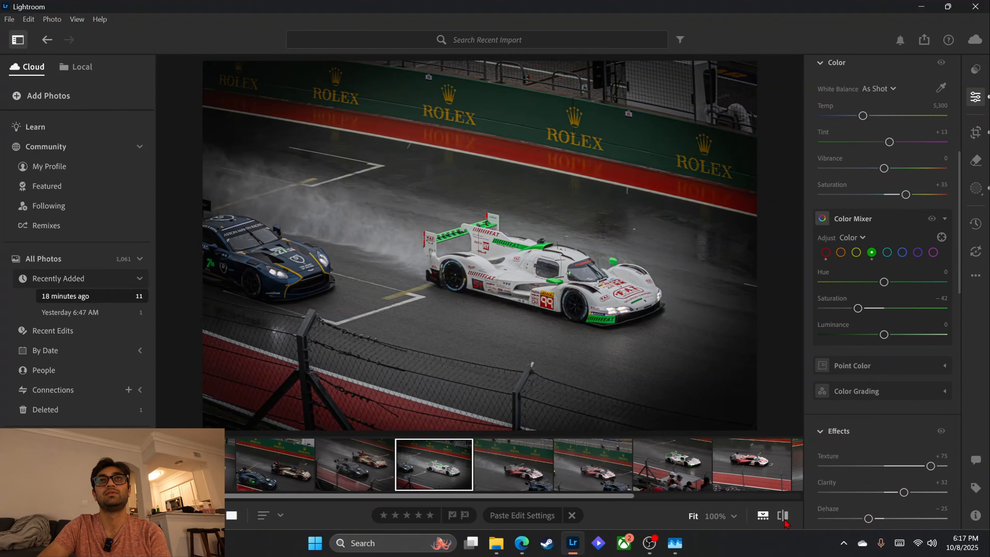
click(783, 516)
click(784, 516)
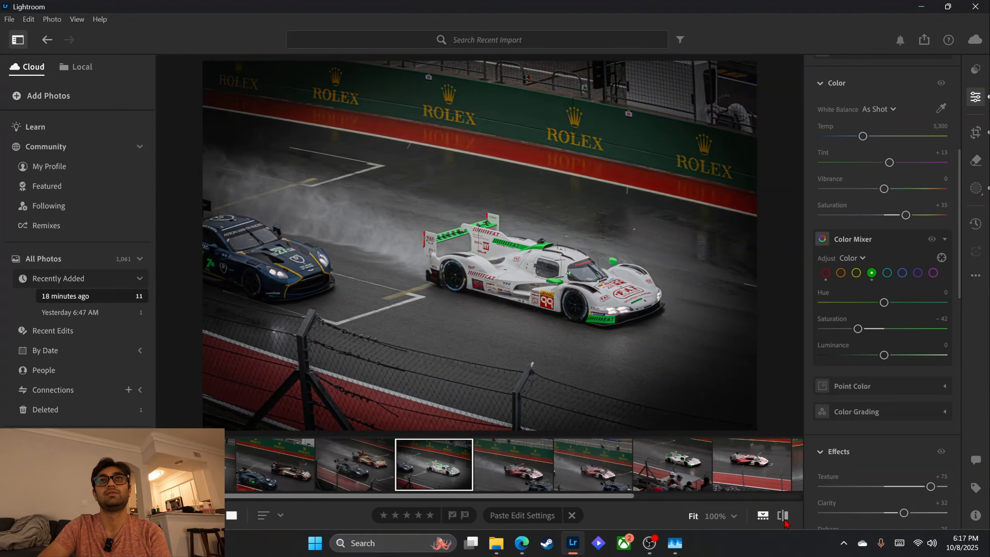
click(783, 517)
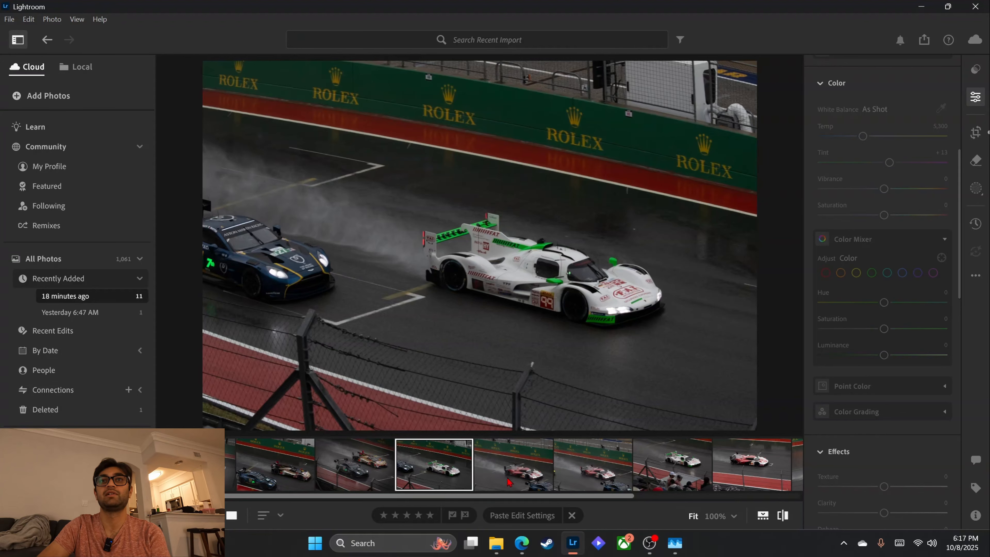
Preview the photo of the white car with spectators, return to the edited two-car photo and copy its edit settings
scroll(509, 482, down, 3)
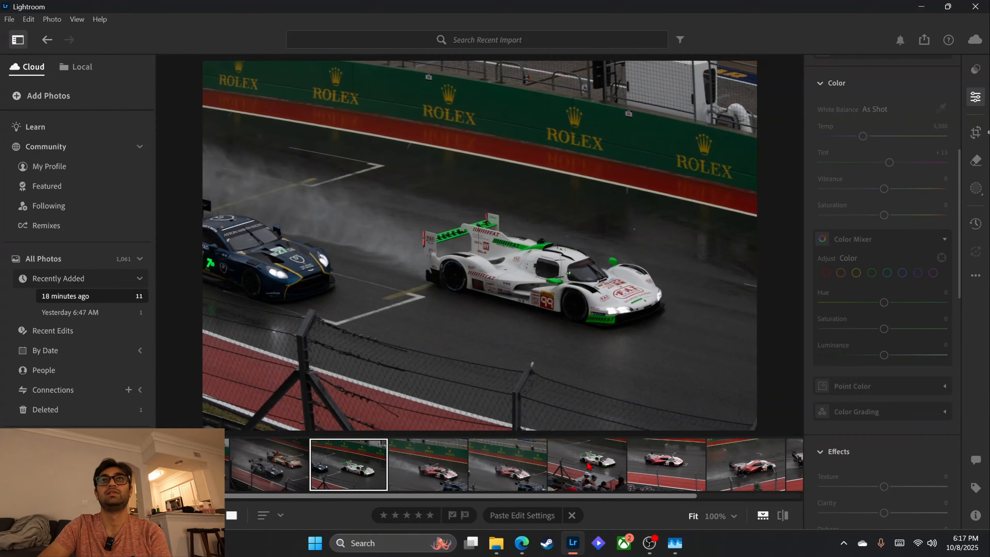
click(589, 477)
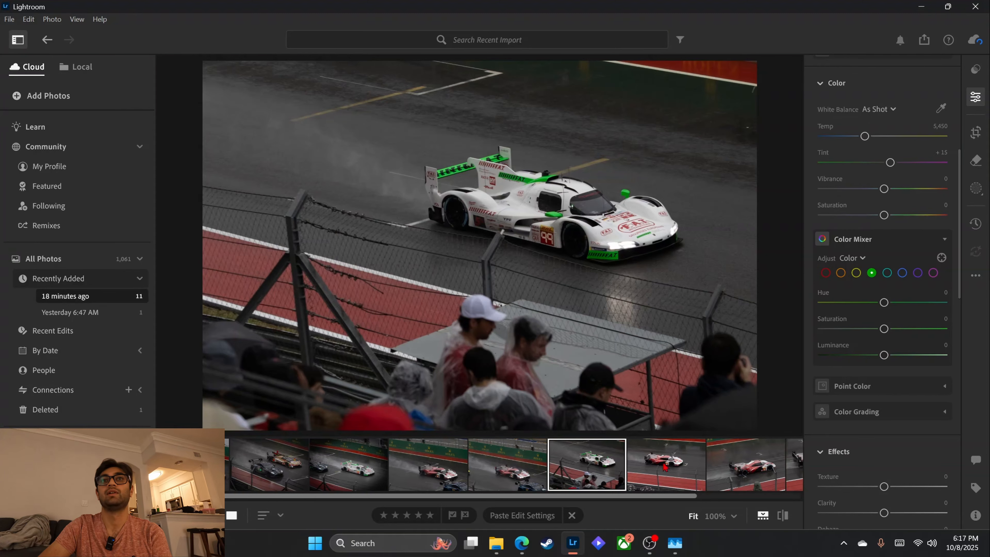
click(344, 477)
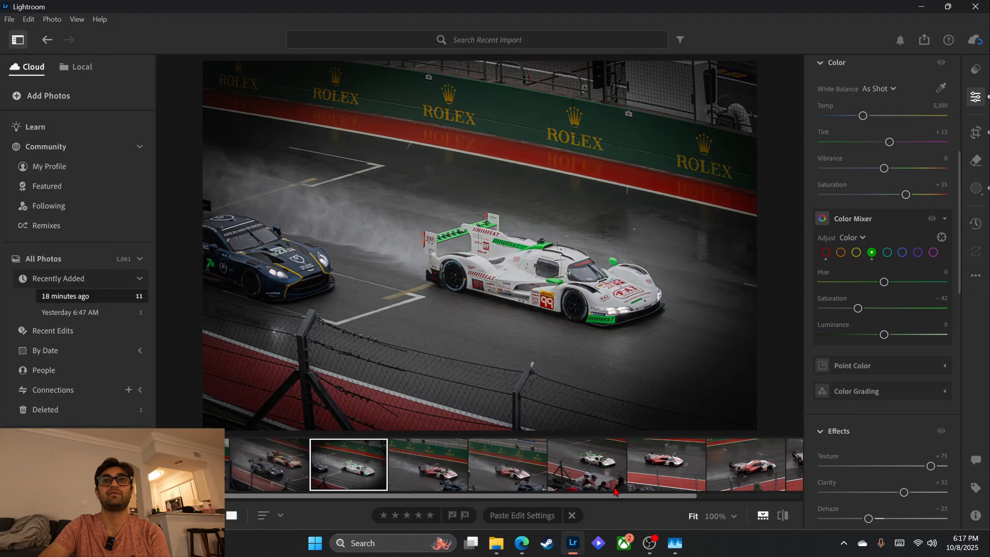
click(572, 516)
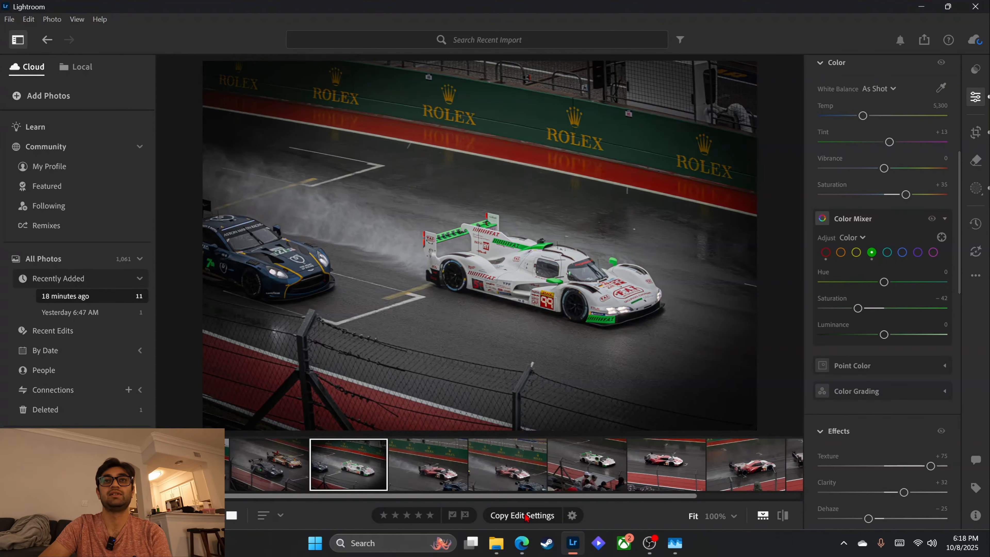
click(543, 518)
Paste the copied edit settings onto the photo of the white car with spectators in the foreground
scroll(479, 501, down, 2)
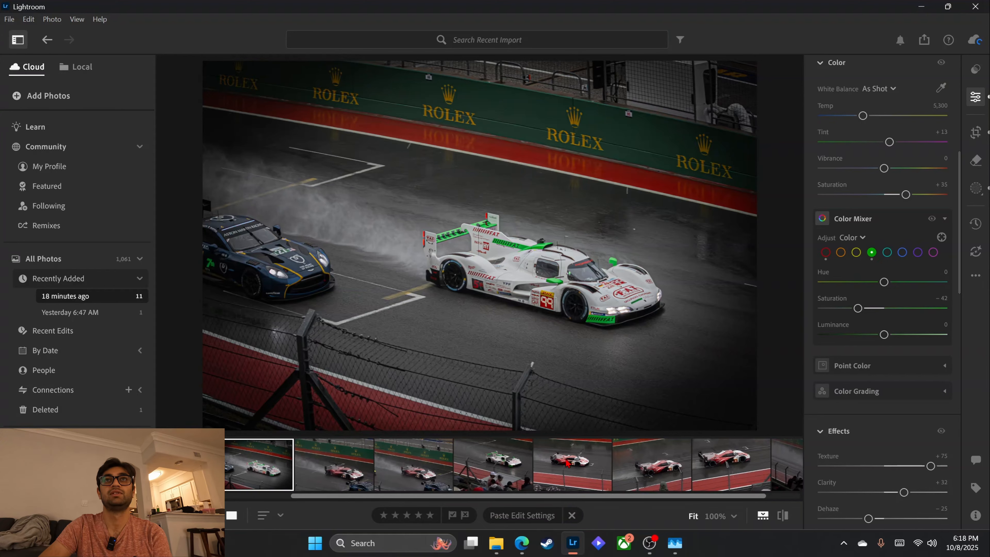
click(569, 464)
click(497, 460)
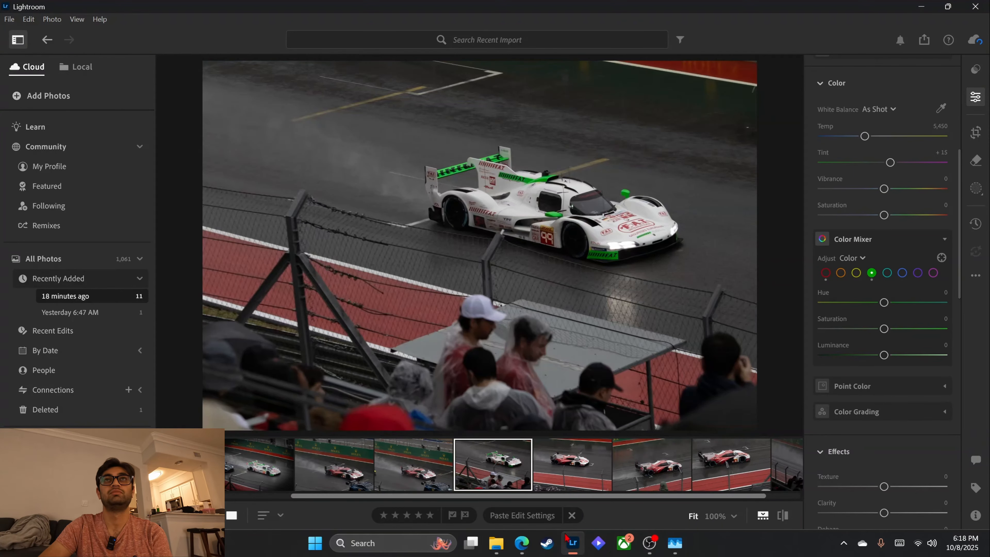
click(534, 515)
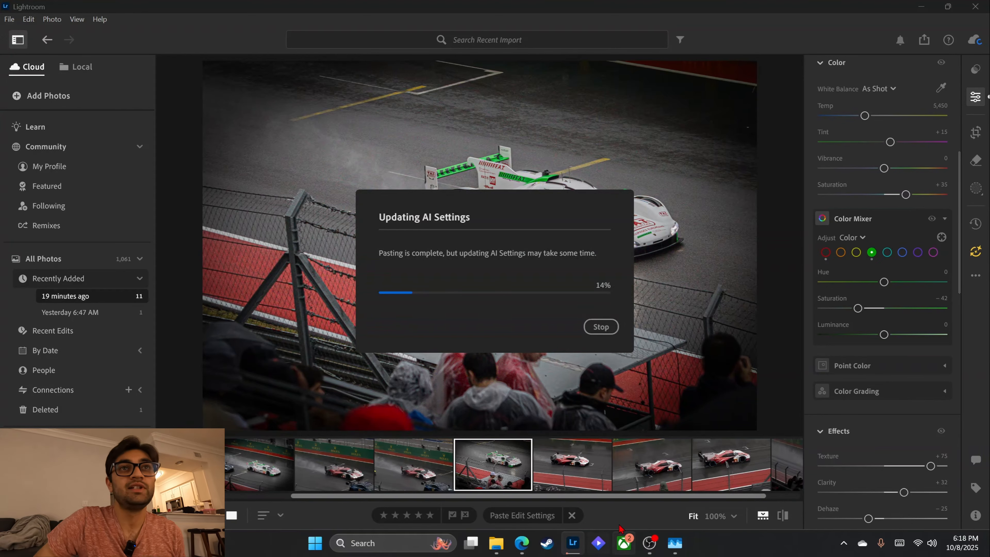
Add a linear gradient mask over the spectators and fence in the lower part of the photo, tilted along the track edge
scroll(838, 271, down, 3)
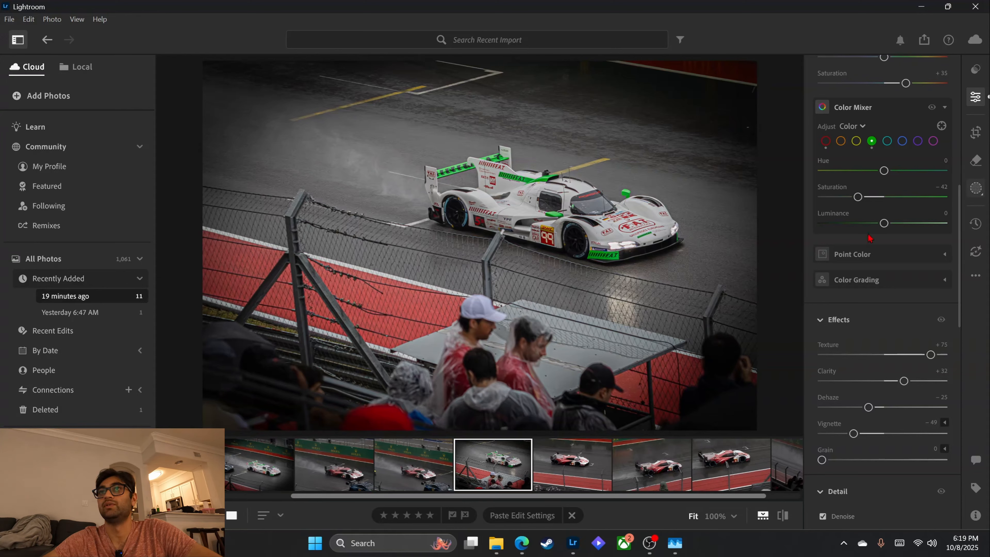
click(976, 188)
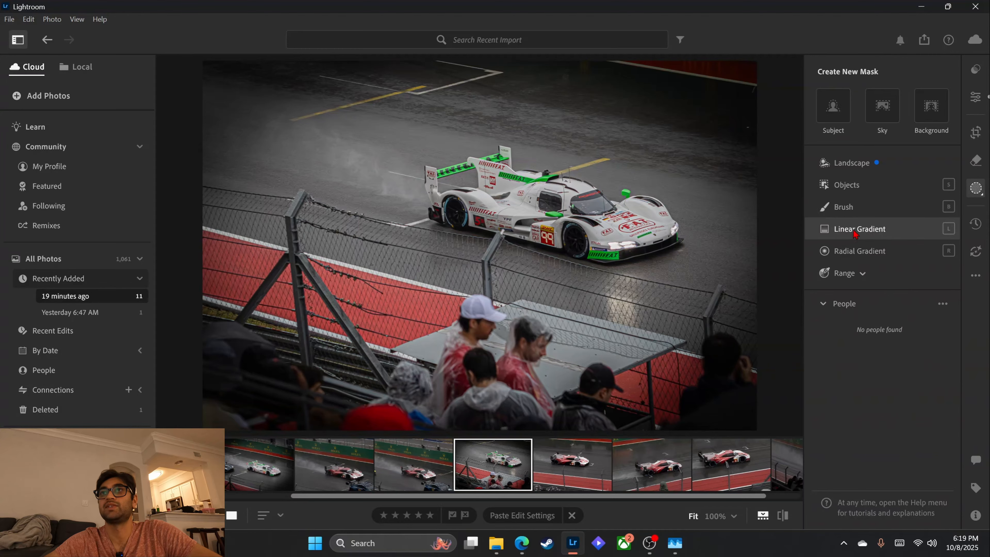
click(854, 234)
drag(449, 302, 517, 18)
drag(477, 170, 374, 315)
drag(372, 316, 358, 332)
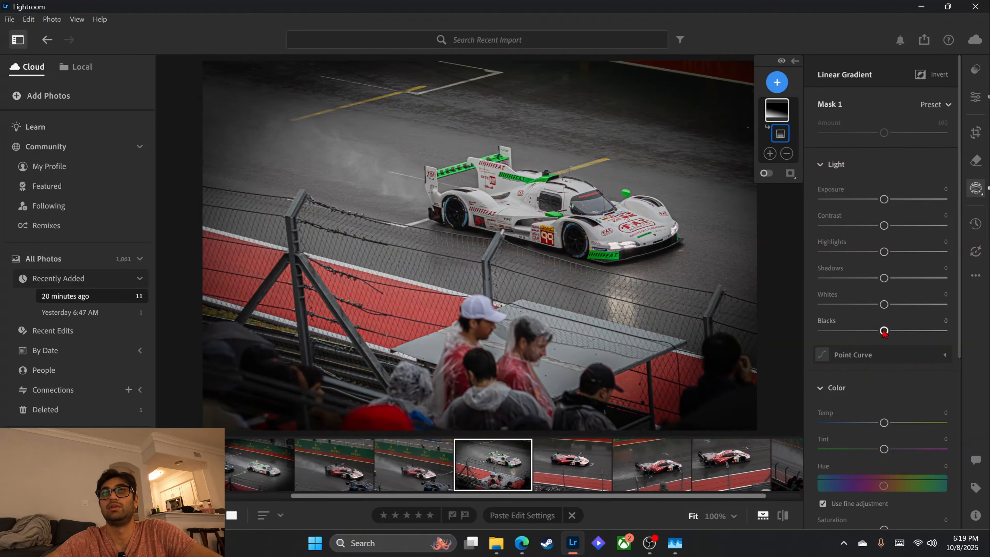
Darken the gradient mask over the spectators by setting its exposure to -2.32 and highlights to -100, leaving shadows at 0
mouse_move(883, 331)
mouse_down()
mouse_move(840, 339)
mouse_move(829, 330)
mouse_move(882, 331)
mouse_move(803, 346)
mouse_move(881, 332)
mouse_up()
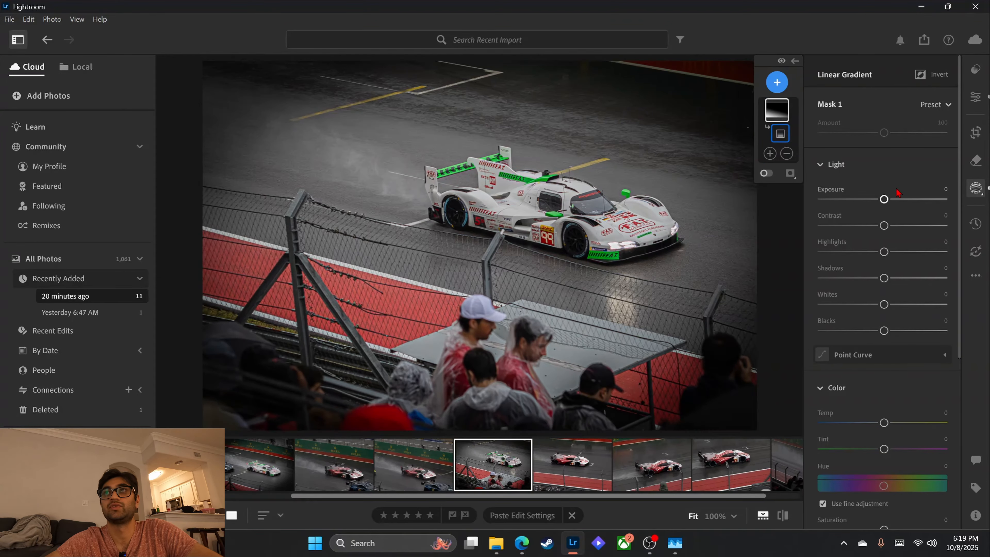
drag(884, 199, 803, 227)
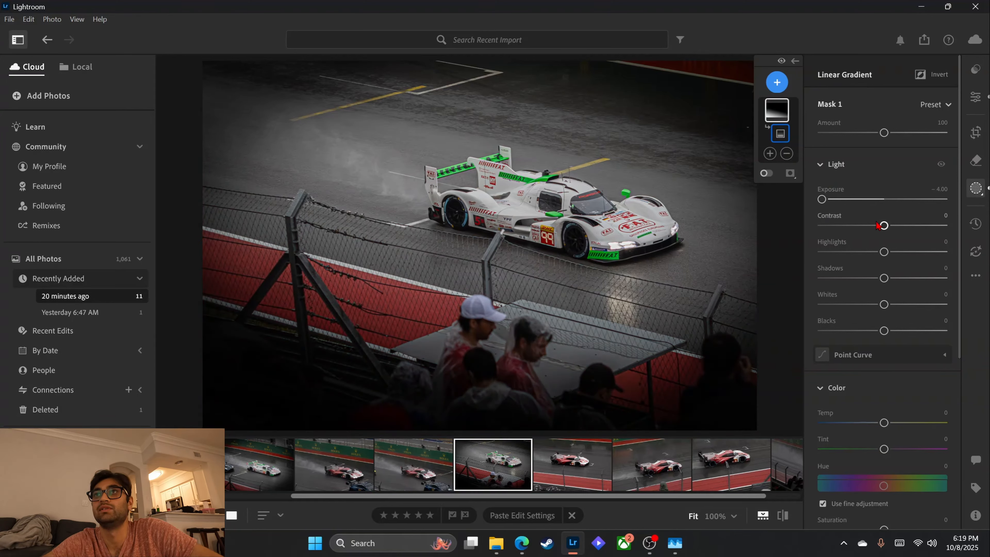
drag(884, 252, 822, 251)
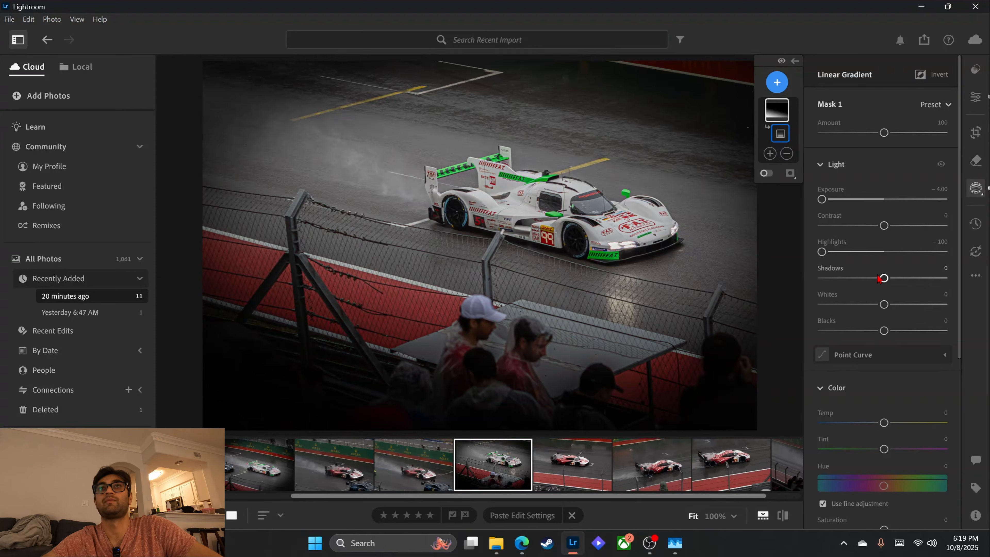
drag(884, 278, 822, 278)
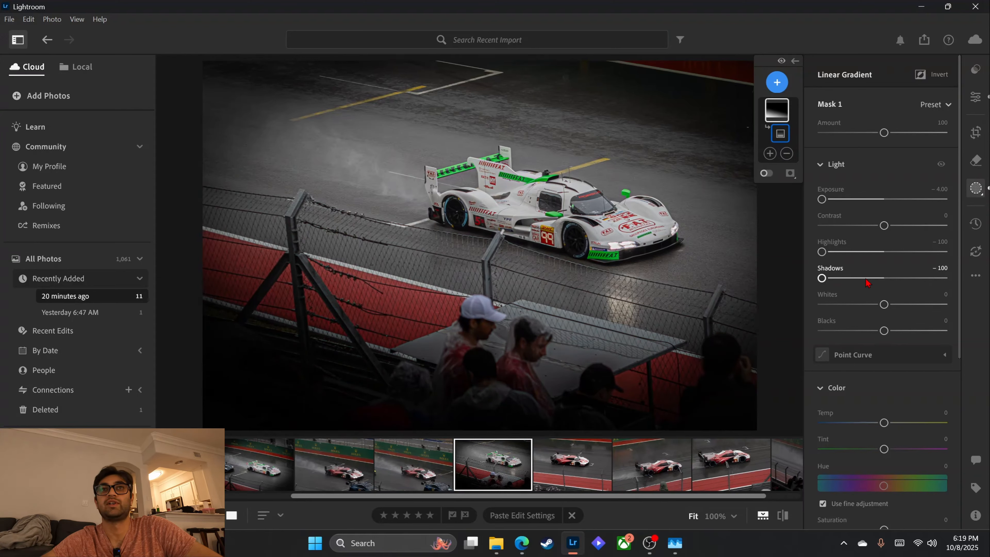
double_click(822, 277)
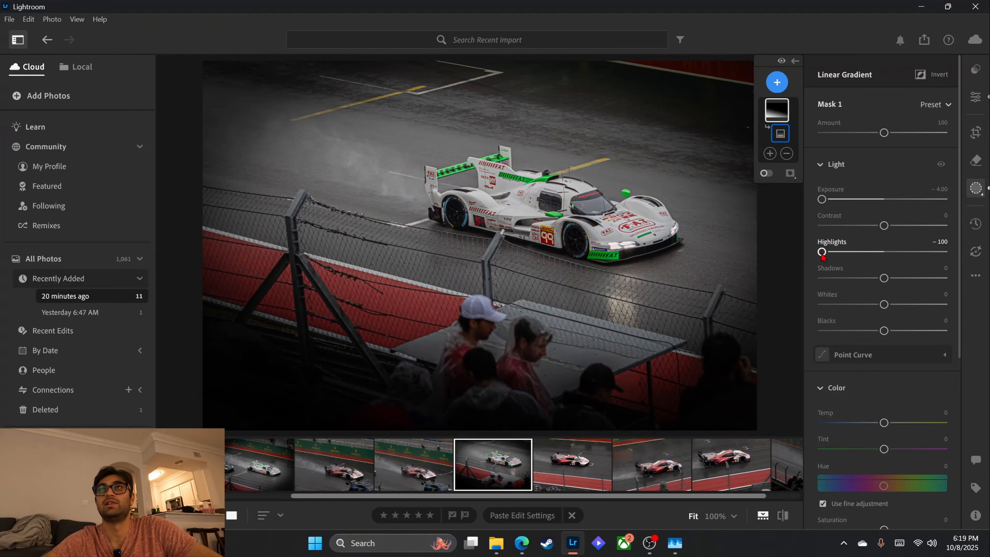
mouse_move(821, 251)
mouse_down()
mouse_move(859, 252)
mouse_move(822, 251)
mouse_up()
drag(821, 199, 847, 212)
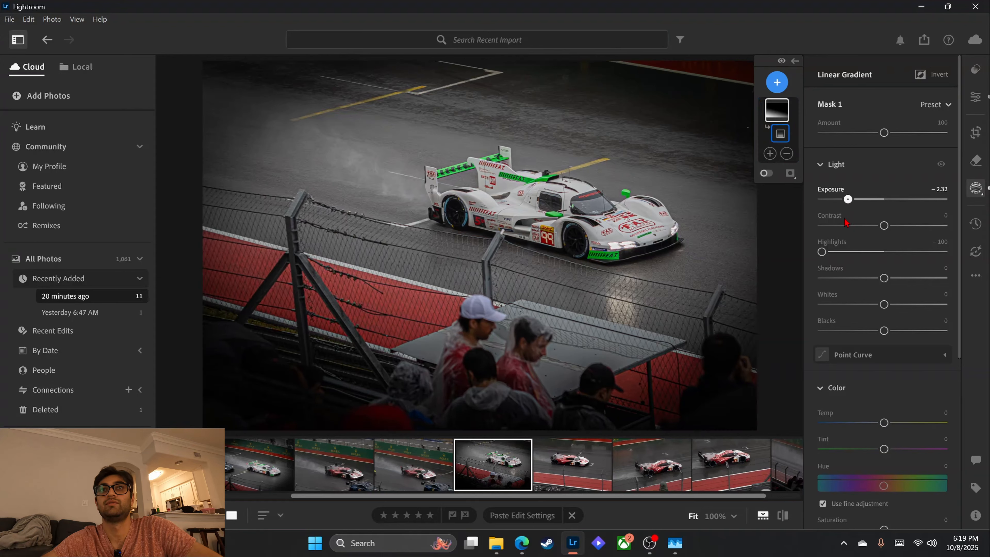
Try a sharpness of +58 on the gradient mask and reset it to 0
scroll(930, 448, down, 5)
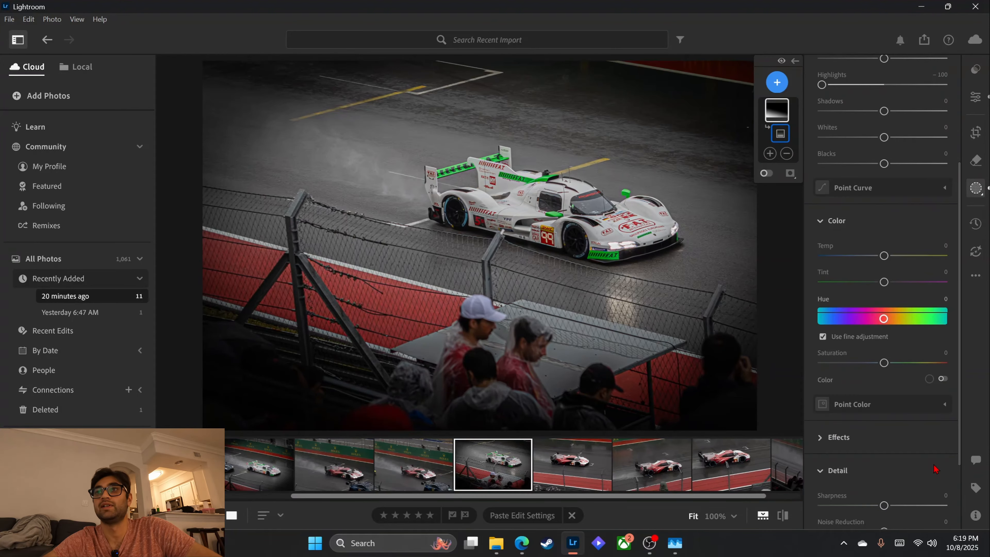
scroll(873, 429, up, 5)
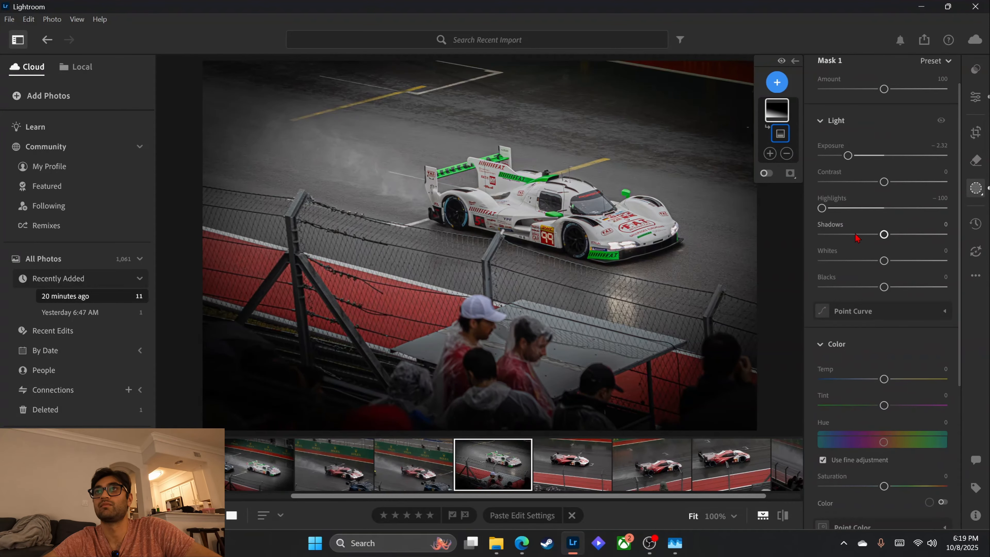
scroll(864, 376, down, 5)
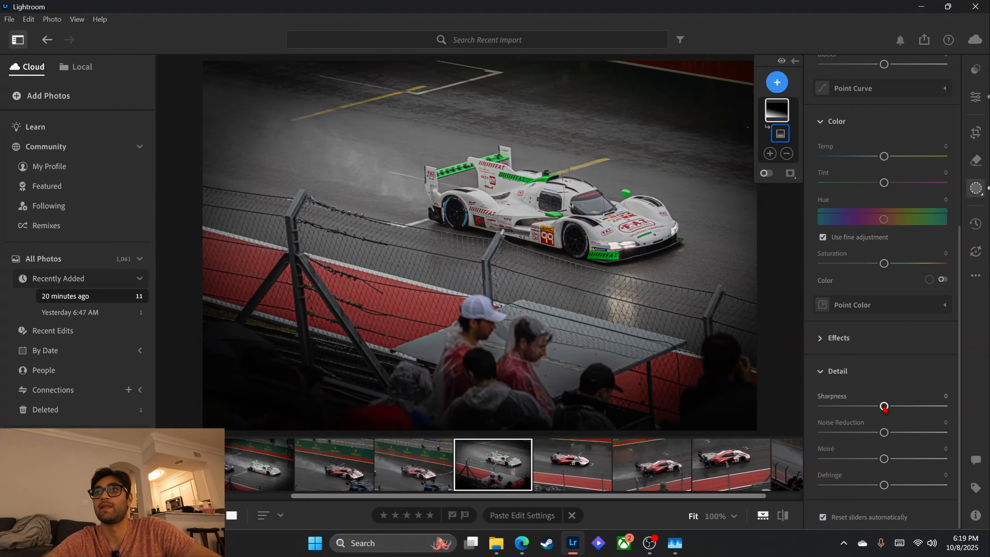
click(920, 407)
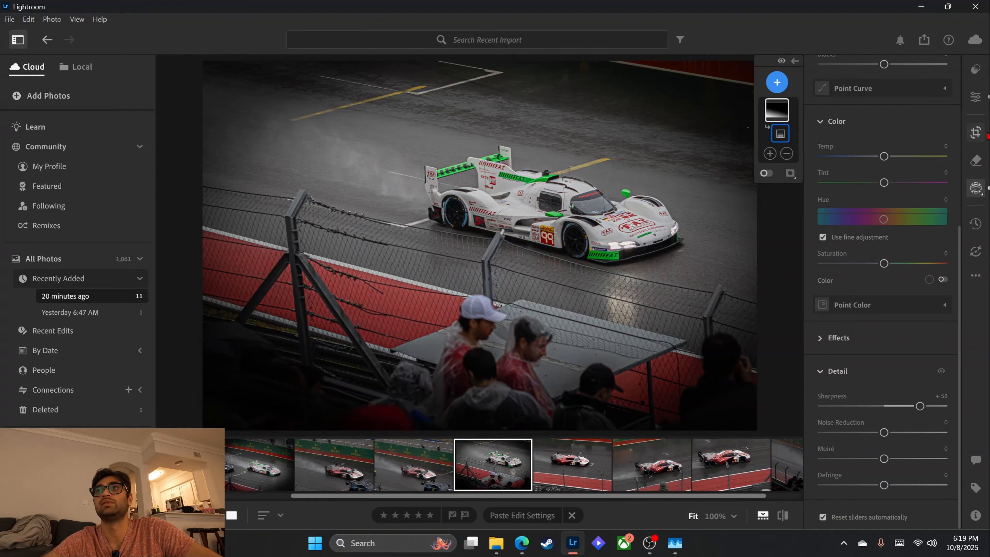
double_click(920, 407)
Return to the general edits, try other dehaze amounts and reset the photo's dehaze to 0
key(e)
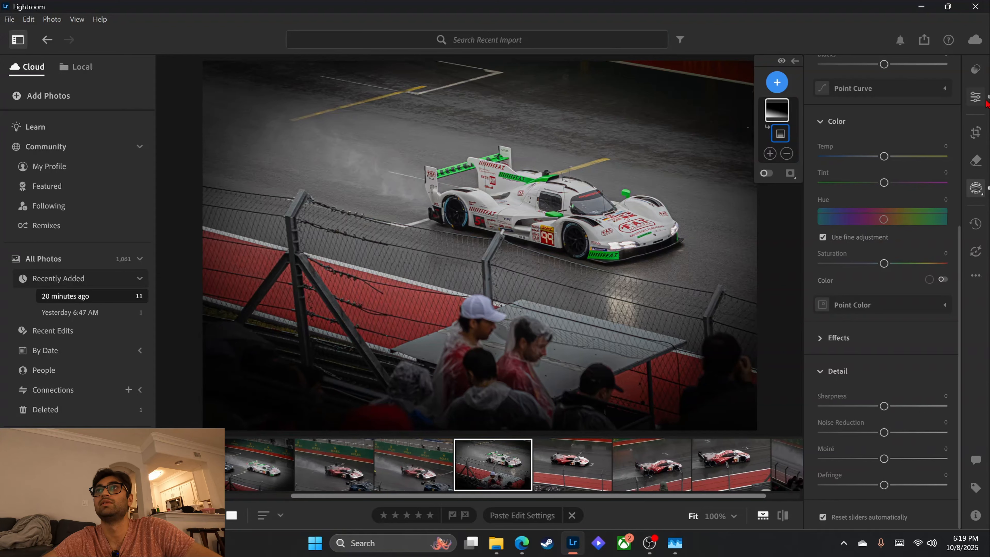
scroll(893, 425, down, 5)
scroll(879, 435, down, 3)
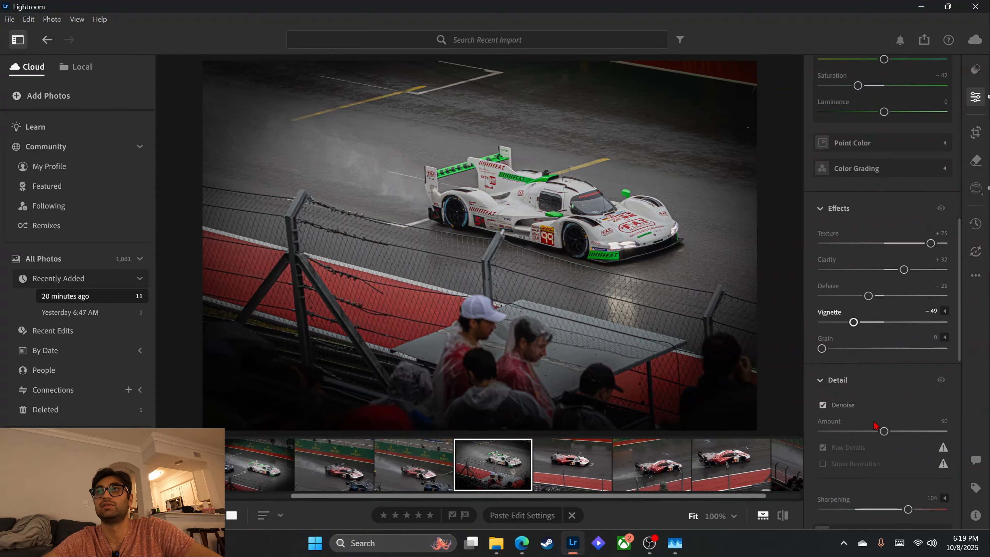
double_click(869, 296)
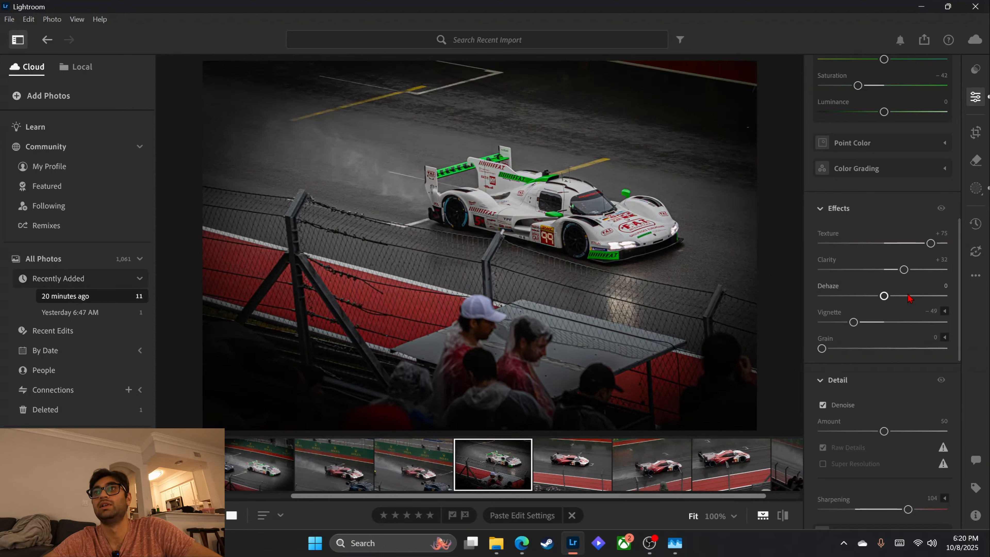
mouse_move(883, 295)
mouse_down()
mouse_move(901, 296)
mouse_move(885, 296)
mouse_move(897, 306)
mouse_up()
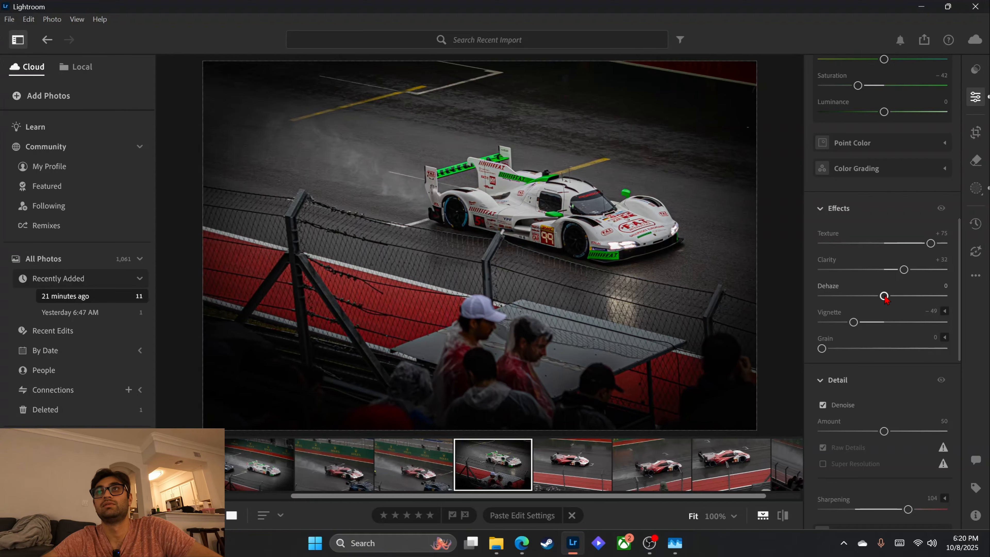
double_click(894, 296)
Add a new object mask that selects the white race car
scroll(892, 101, up, 10)
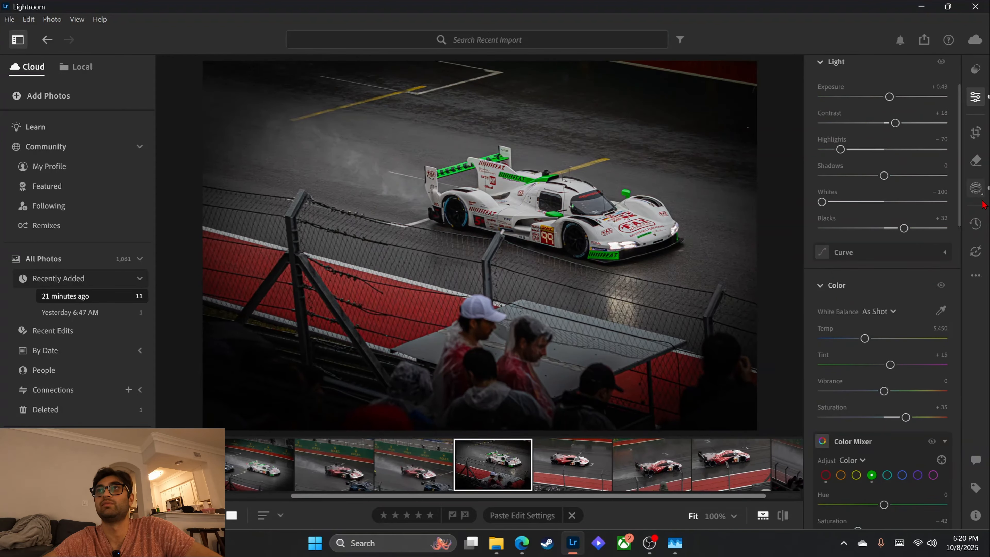
click(977, 189)
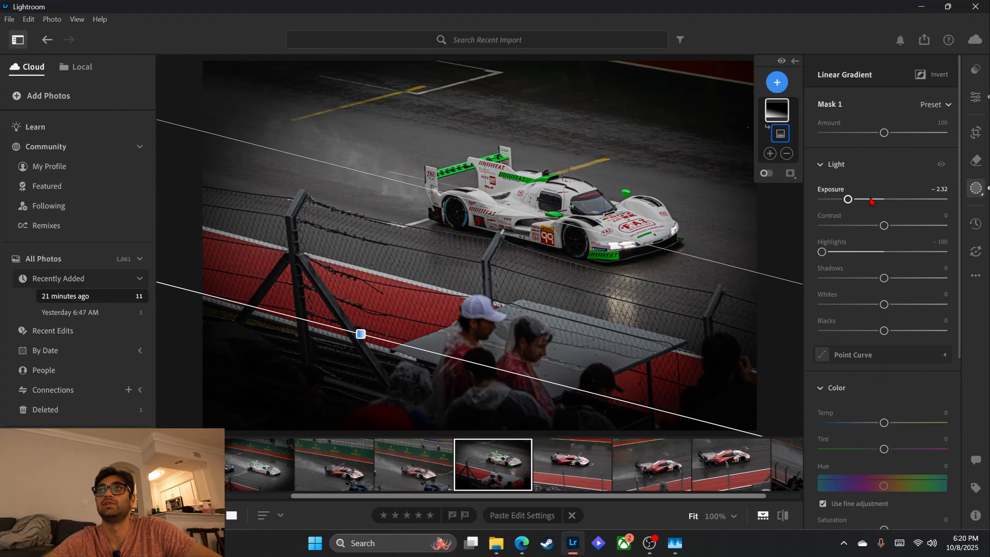
click(776, 92)
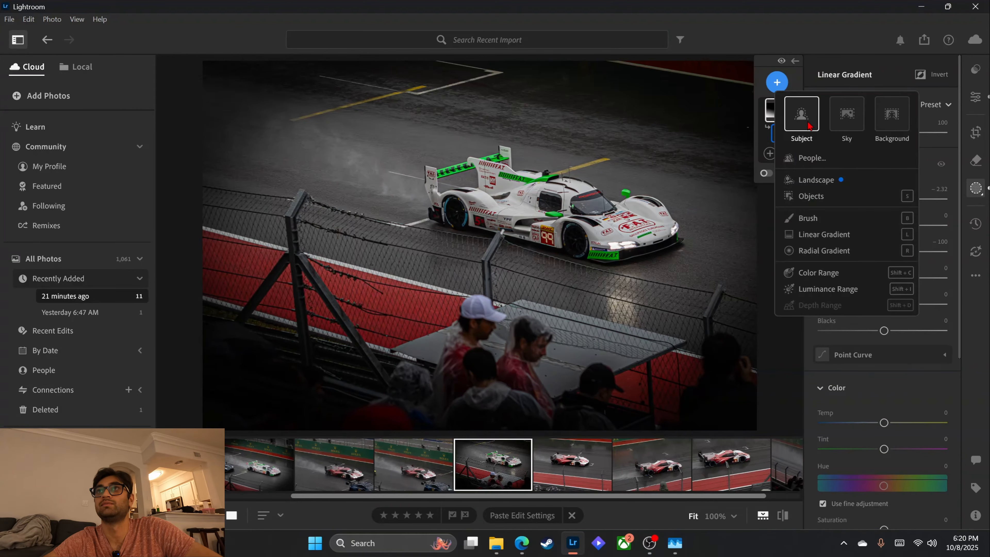
click(810, 195)
mouse_move(464, 167)
mouse_down()
mouse_move(446, 216)
mouse_move(630, 248)
mouse_move(661, 231)
mouse_move(465, 147)
mouse_move(491, 193)
mouse_up()
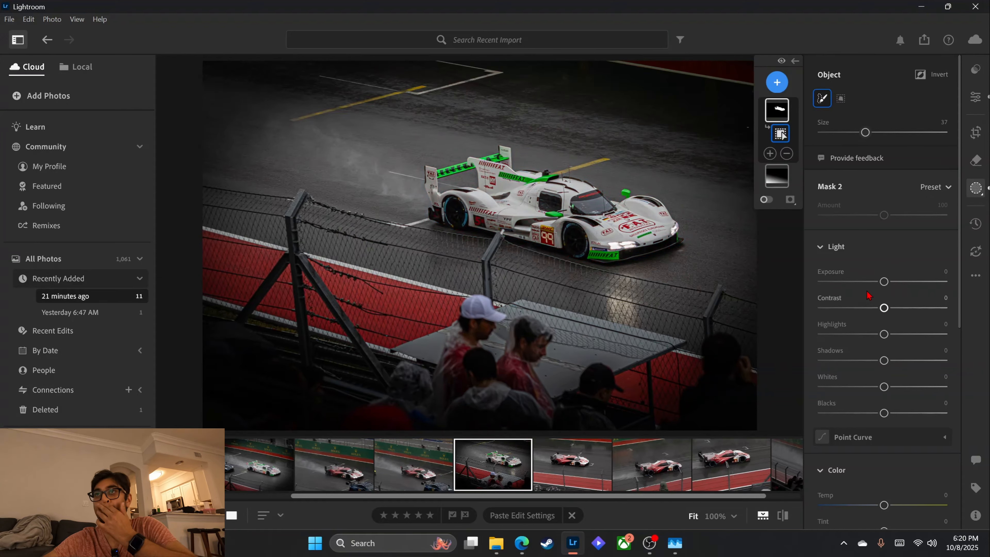
Brighten the car mask by setting its exposure to +0.84 and lowering its whites to -100
drag(884, 281, 896, 289)
drag(875, 387, 860, 387)
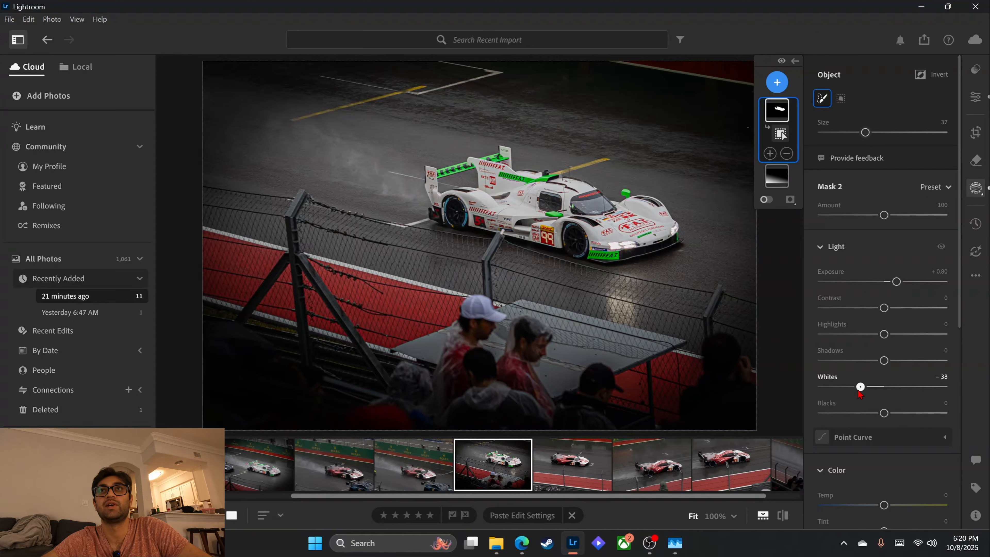
drag(905, 281, 909, 282)
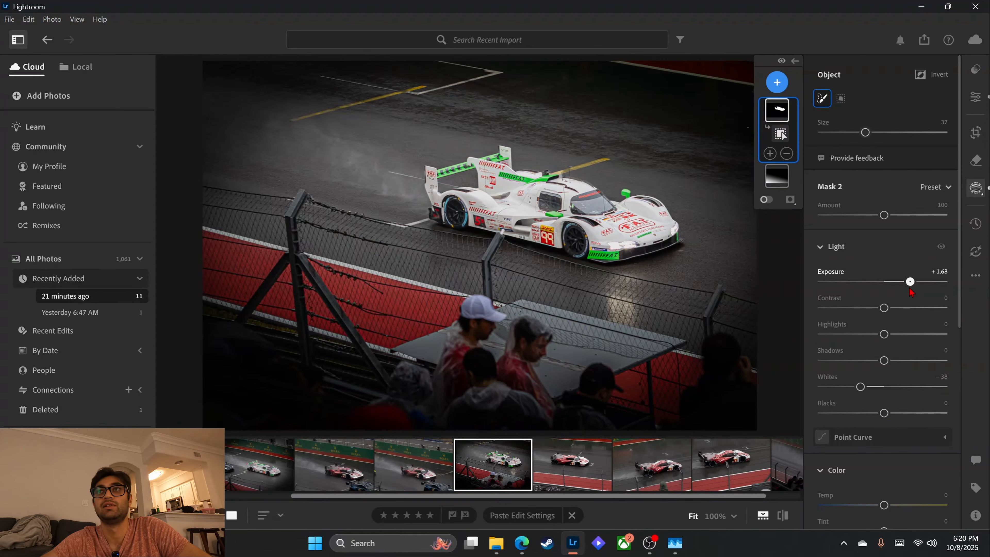
drag(860, 387, 818, 387)
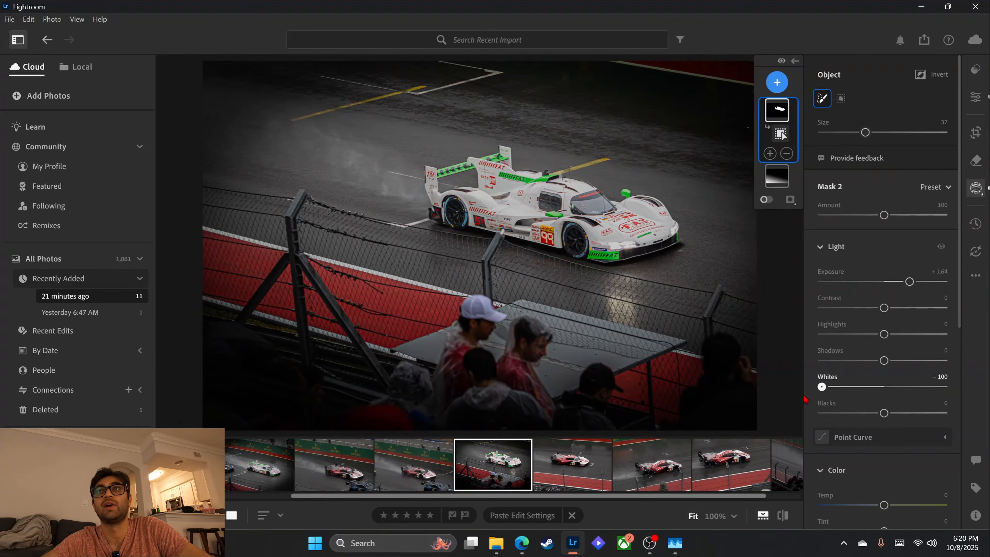
drag(909, 281, 901, 281)
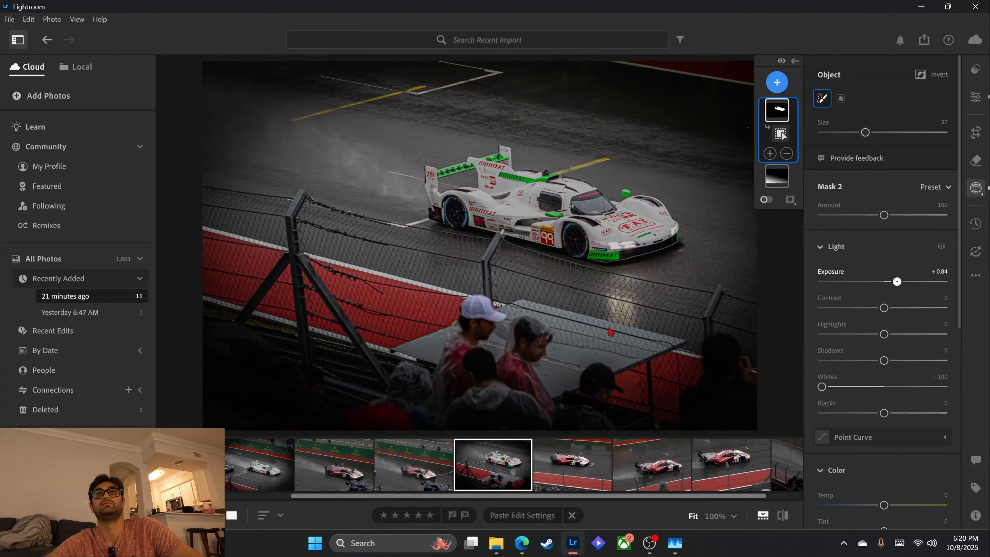
click(781, 134)
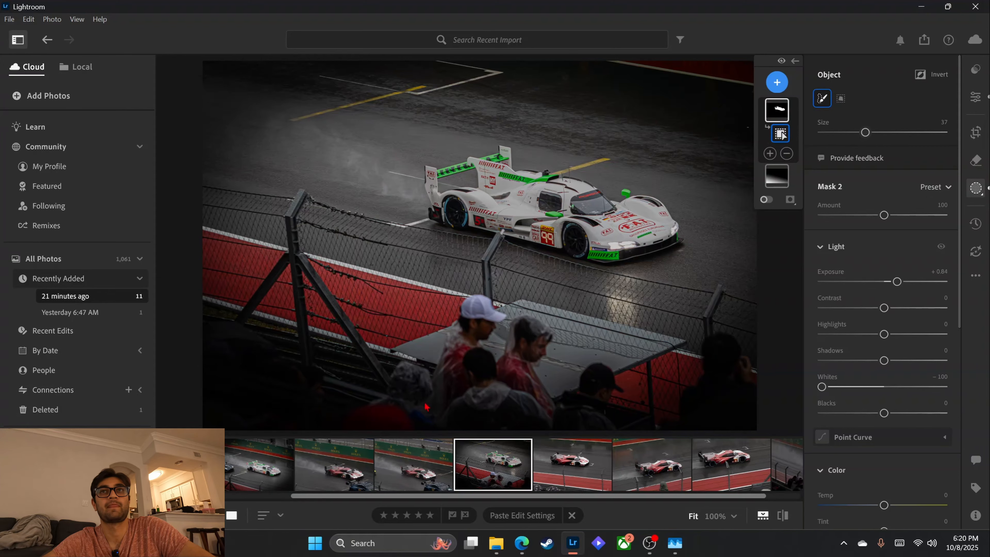
Compare the edited photo with its original, both in full view and zoomed in on the car
click(784, 518)
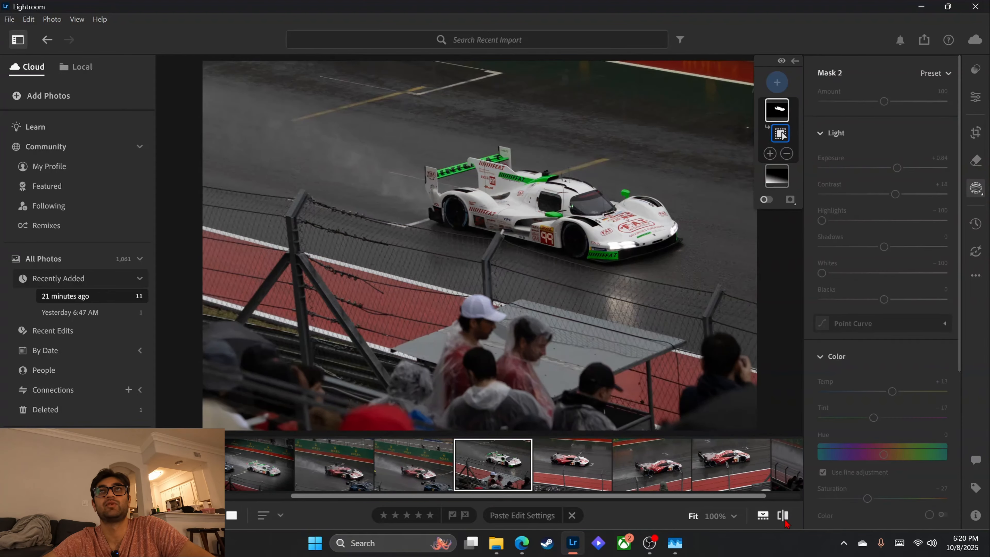
click(783, 517)
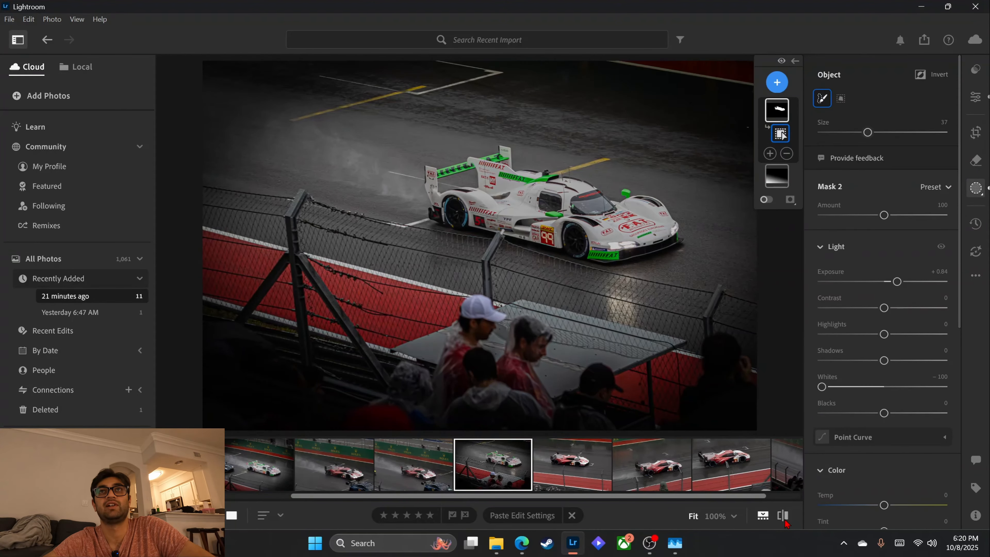
click(783, 517)
click(783, 516)
click(975, 96)
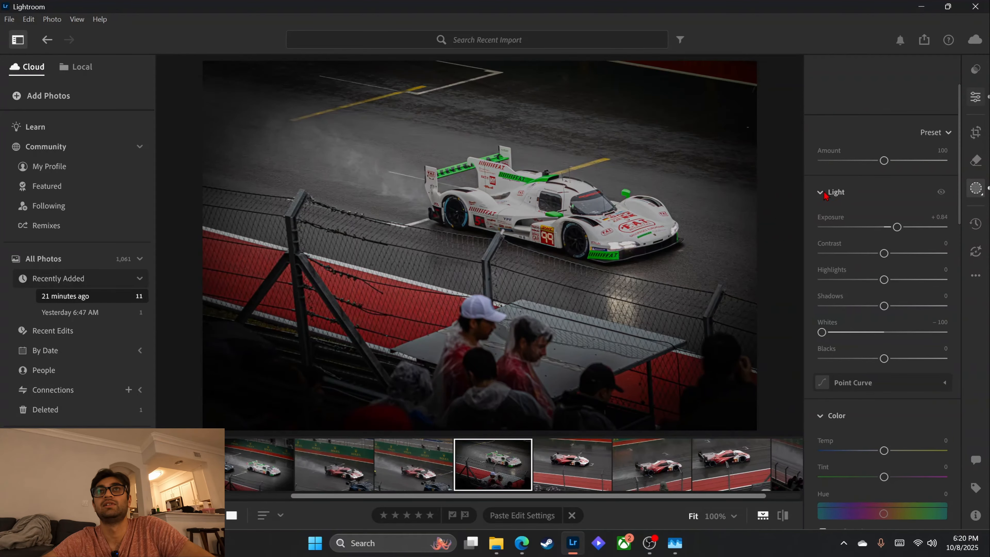
click(572, 239)
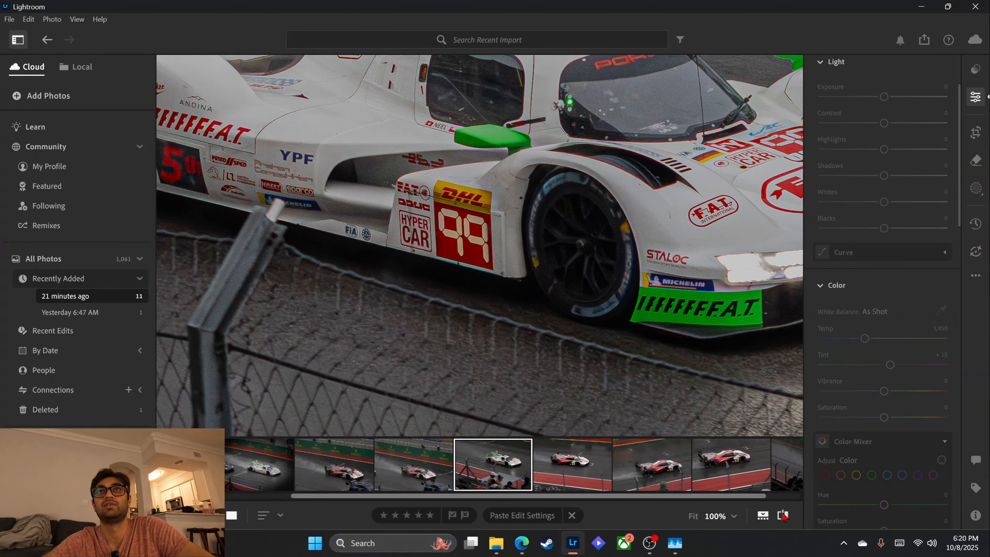
click(783, 516)
click(783, 517)
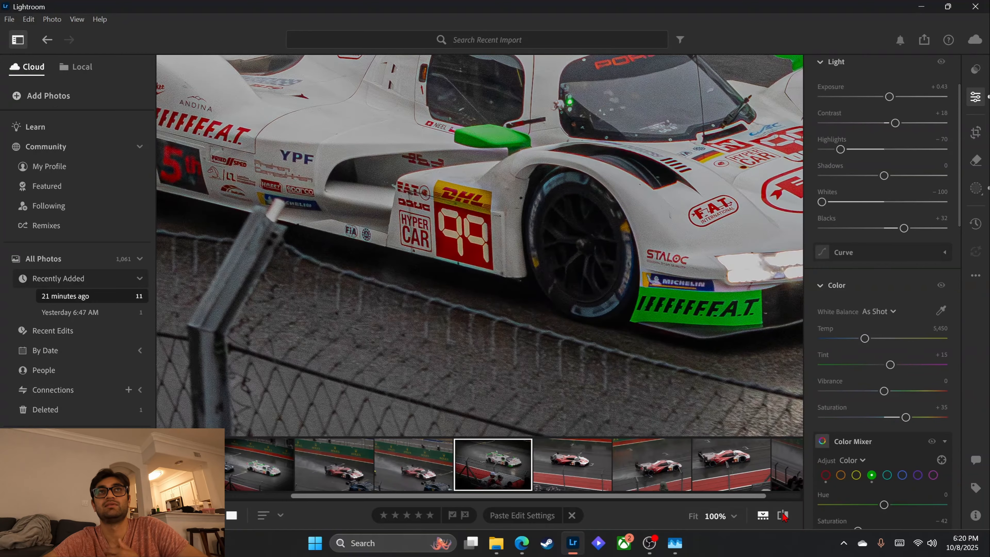
click(784, 516)
click(784, 517)
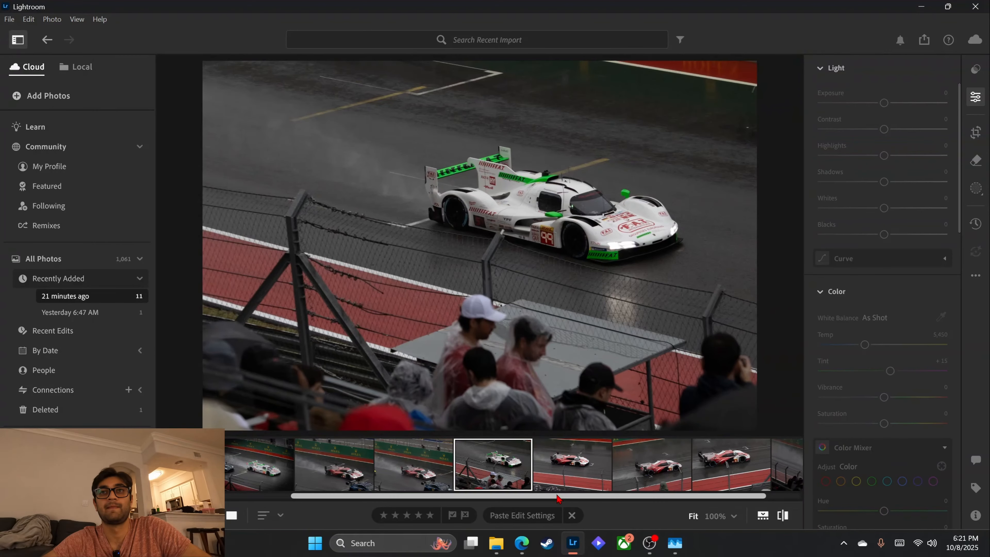
On the last photo of the import, generatively remove the partly visible car at the frame's edge and choose variation 3 of 3
scroll(557, 496, right, 2)
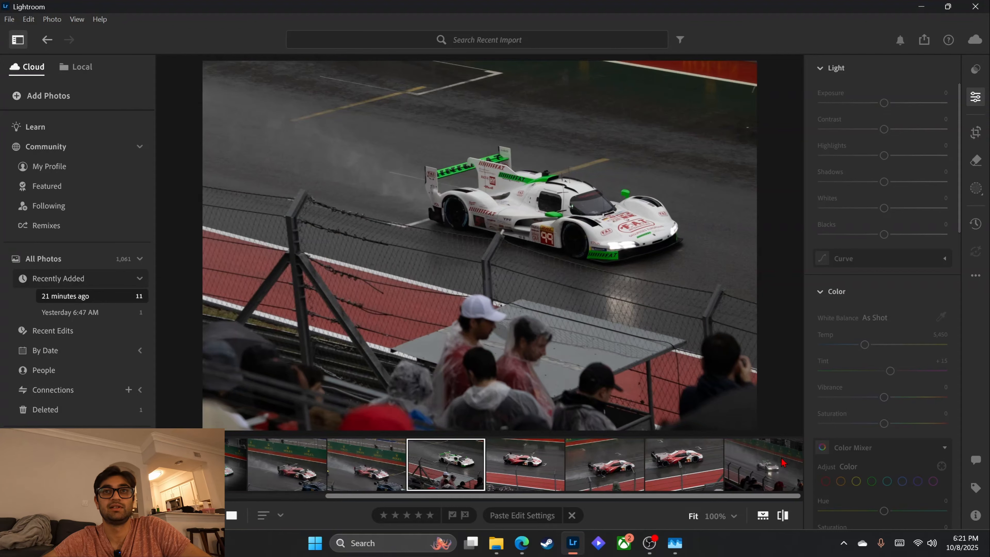
click(791, 472)
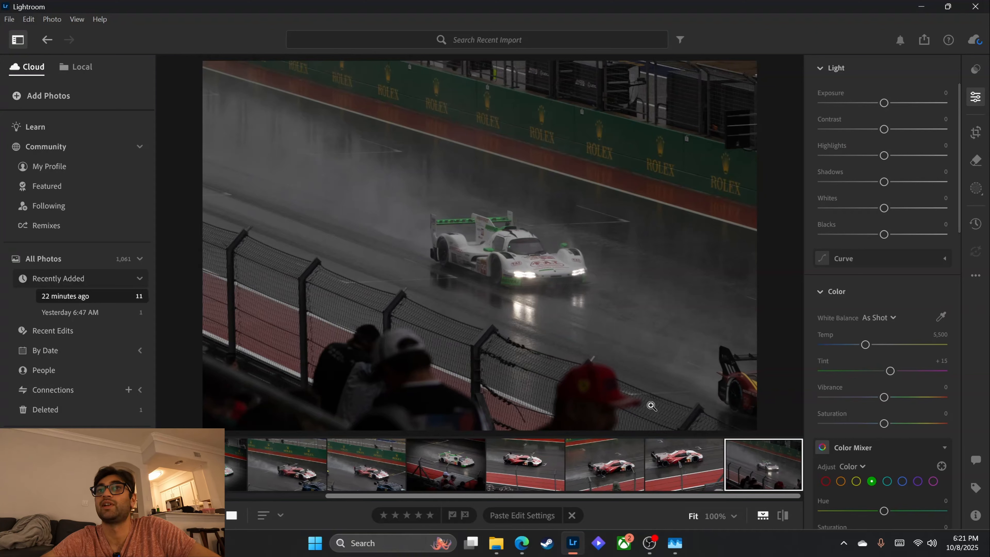
click(976, 161)
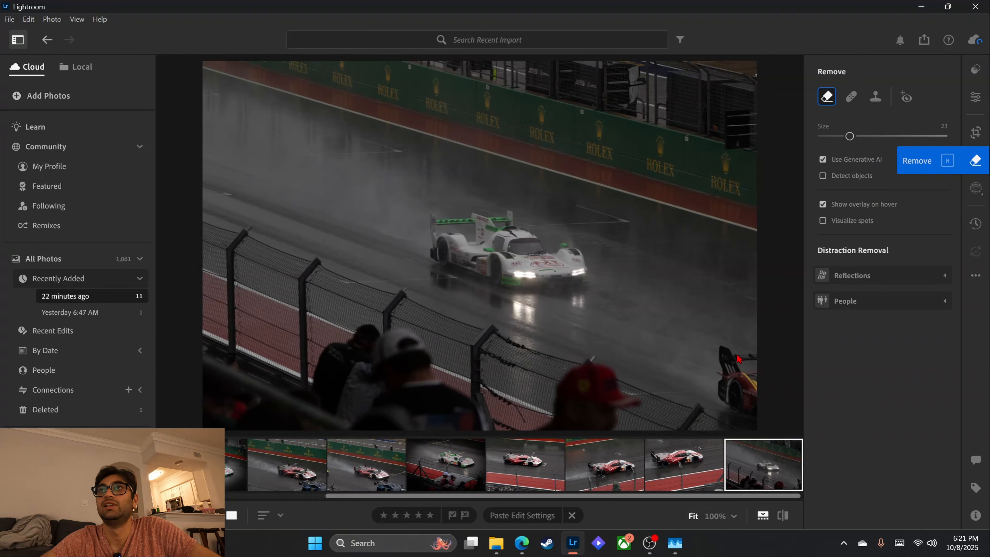
mouse_move(729, 354)
mouse_down()
mouse_move(725, 402)
mouse_move(779, 331)
mouse_move(729, 394)
mouse_up()
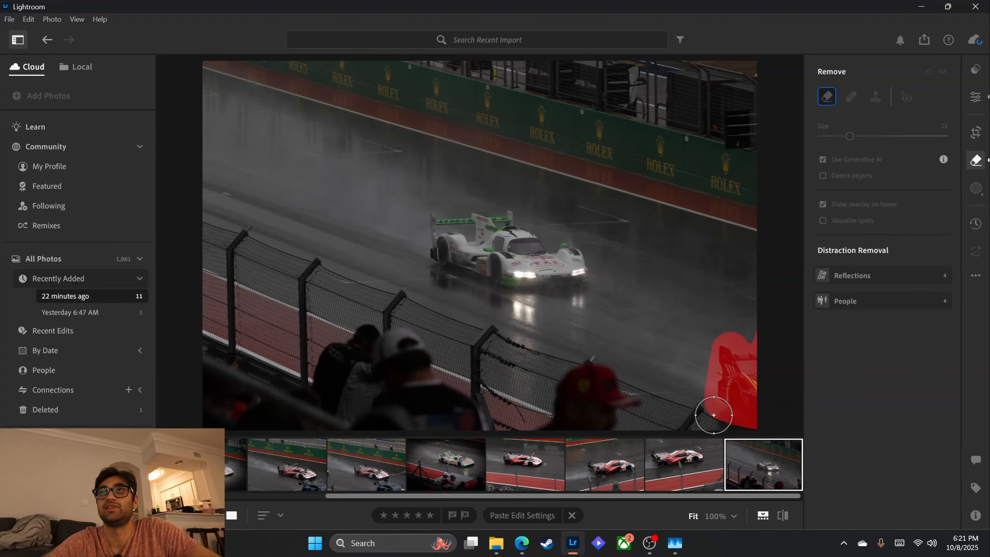
click(934, 311)
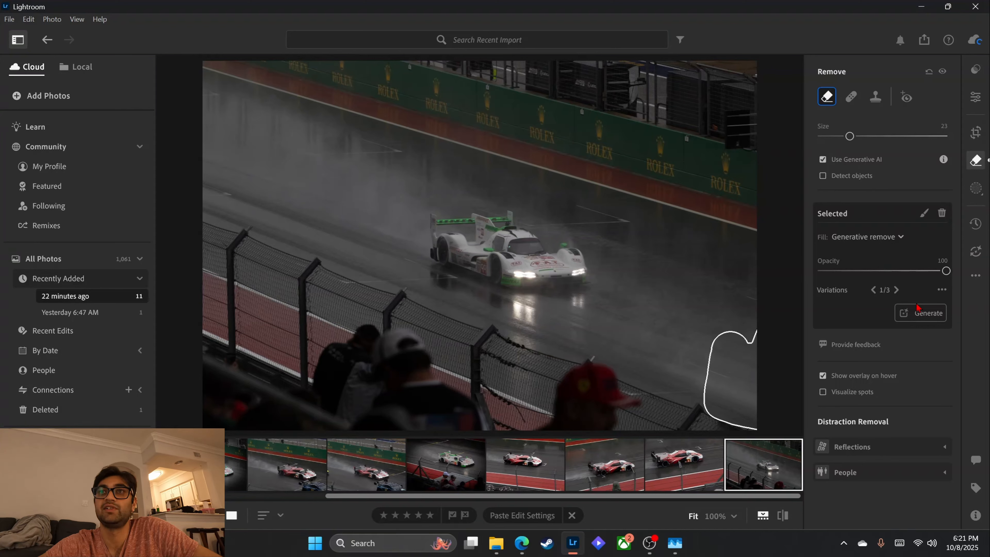
click(895, 289)
click(896, 289)
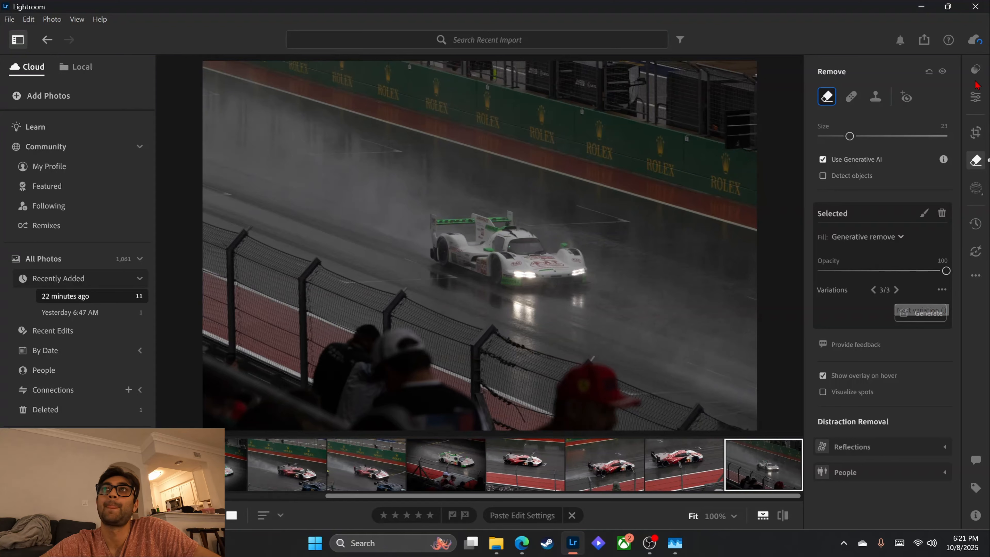
Crop the photo tighter around the white car at a 3 x 2 aspect and straighten it by +1.67
click(975, 97)
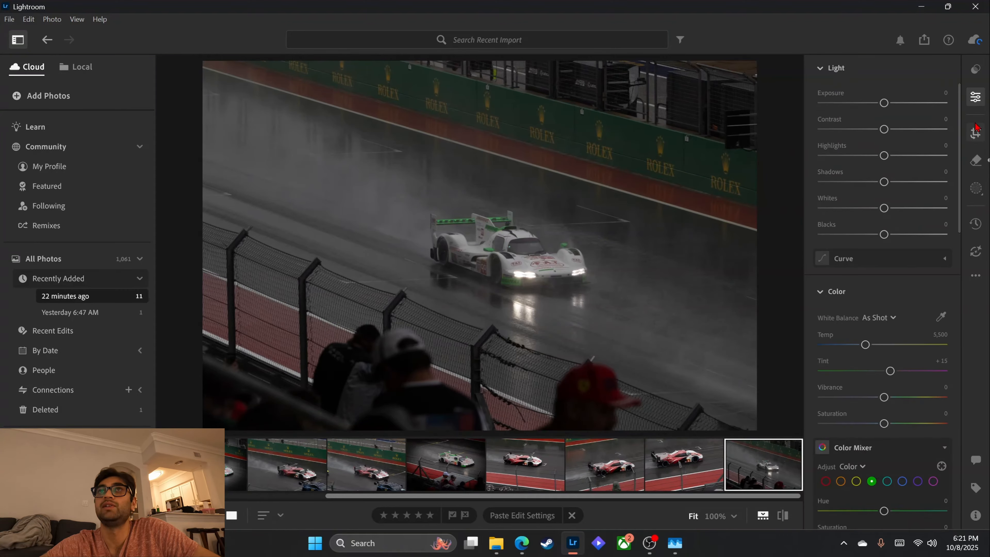
key(c)
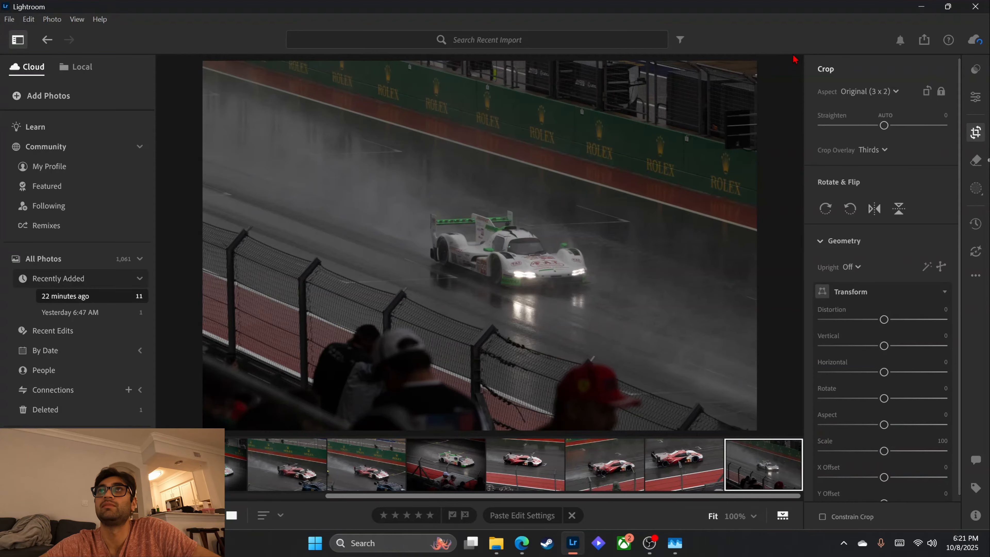
drag(733, 73, 729, 74)
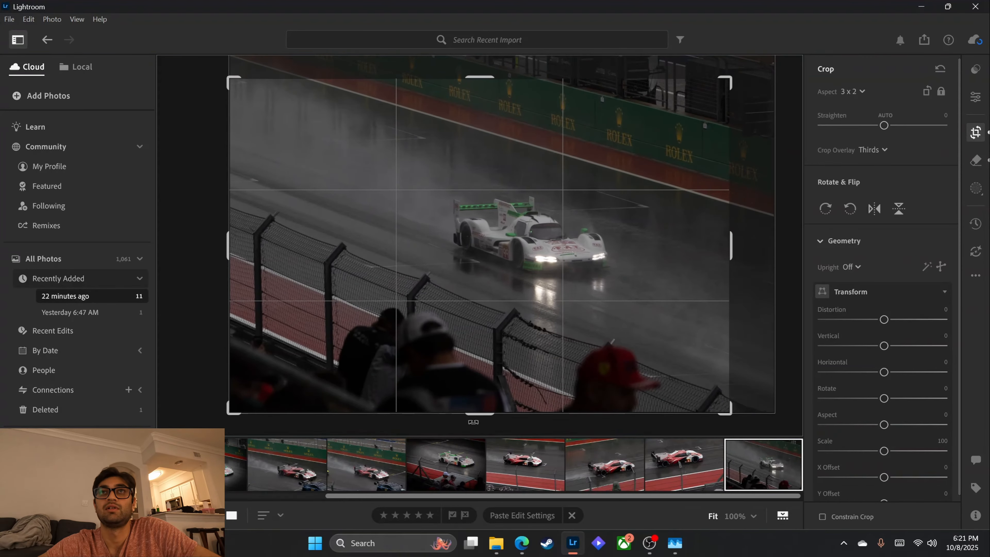
mouse_move(473, 422)
mouse_down()
mouse_move(484, 428)
mouse_move(468, 431)
mouse_up()
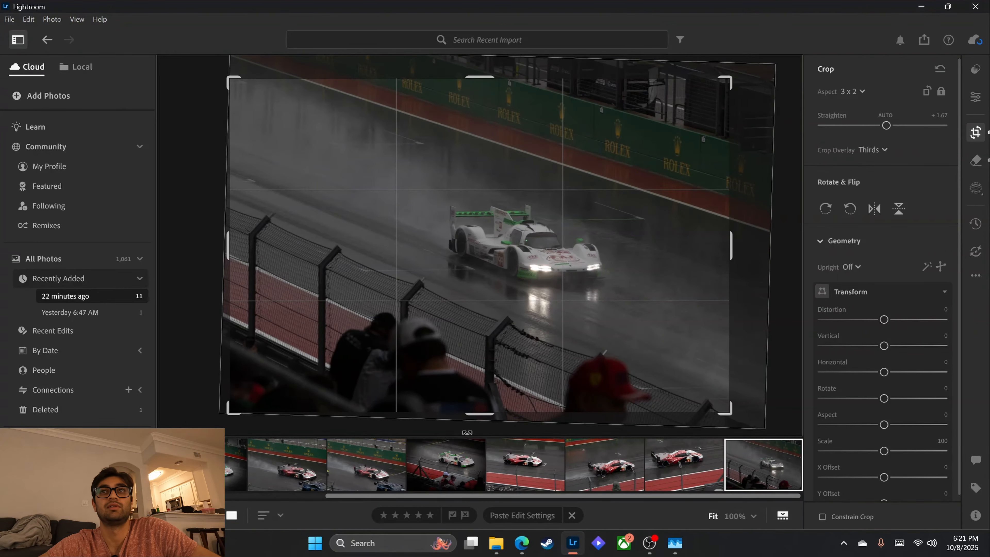
Finish the crop and paste the first photo's copied edit settings onto this photo
click(974, 99)
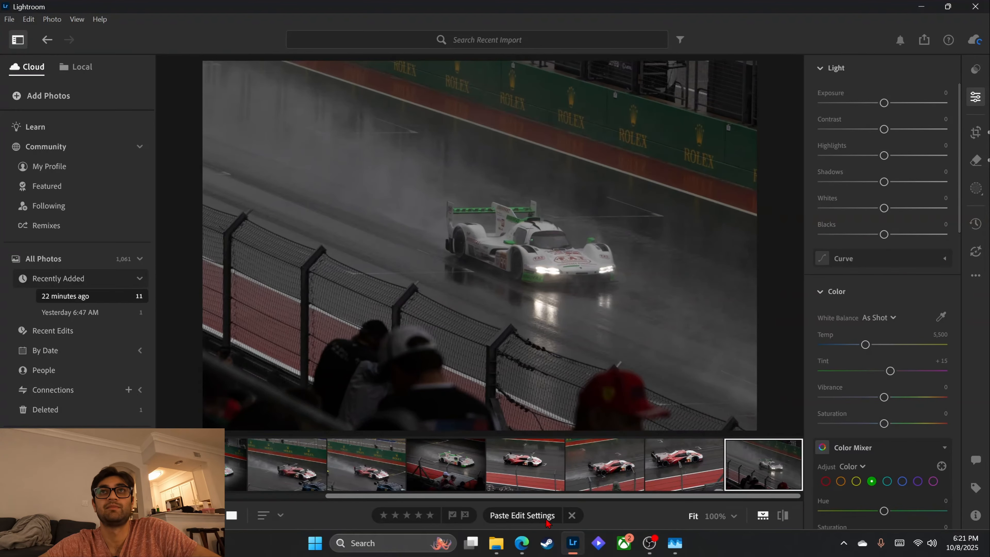
click(554, 515)
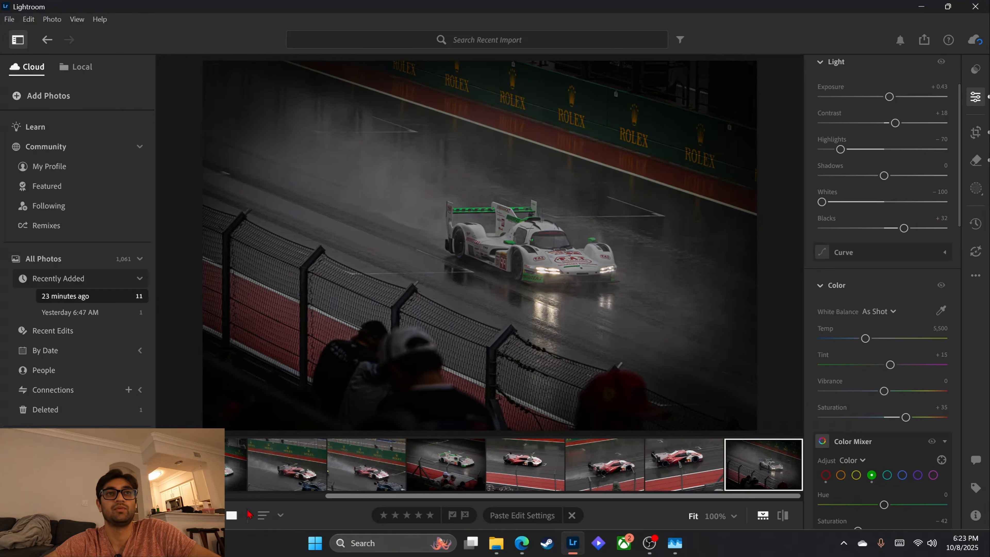
Open the BMW photo from the Yesterday 6:47 AM import, compare it with its original and copy its edit settings
key(g)
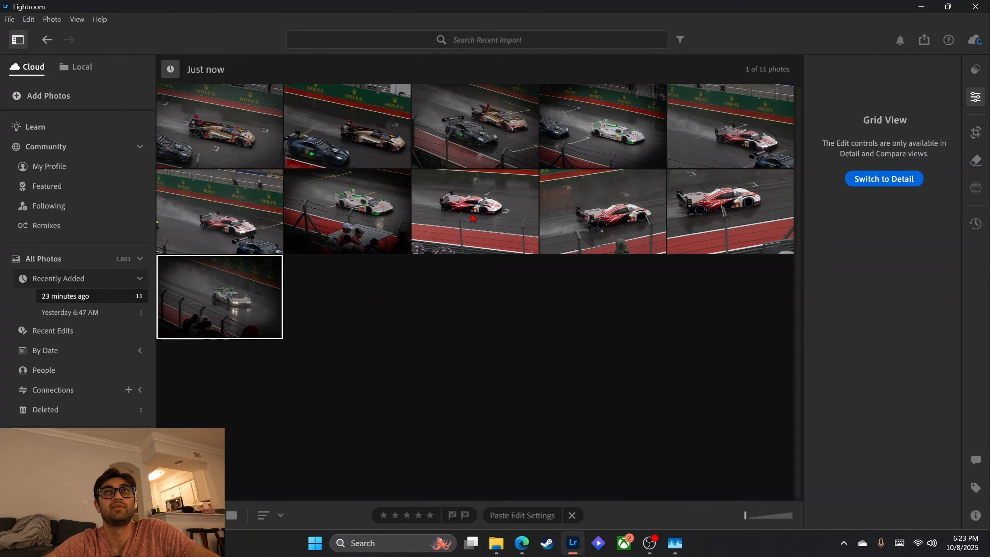
click(65, 314)
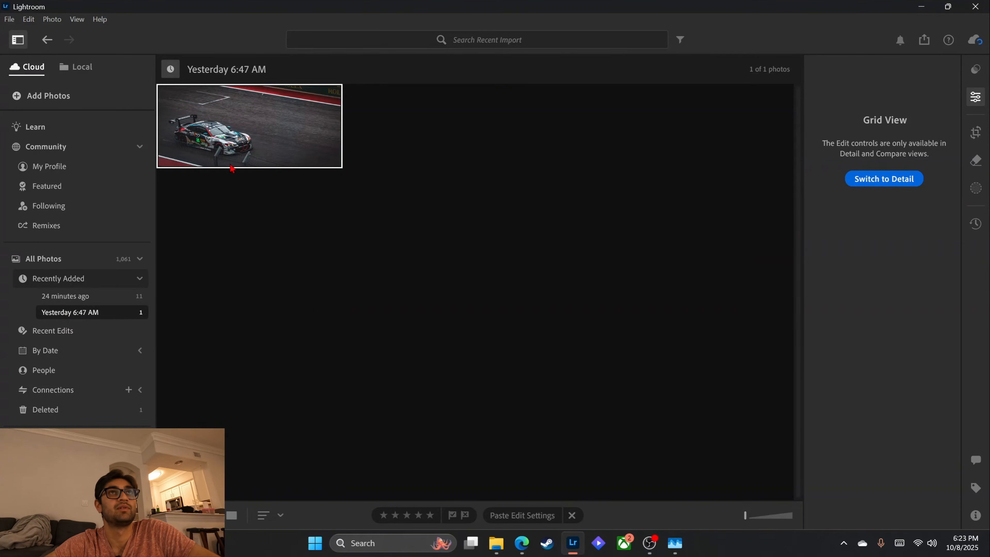
double_click(247, 135)
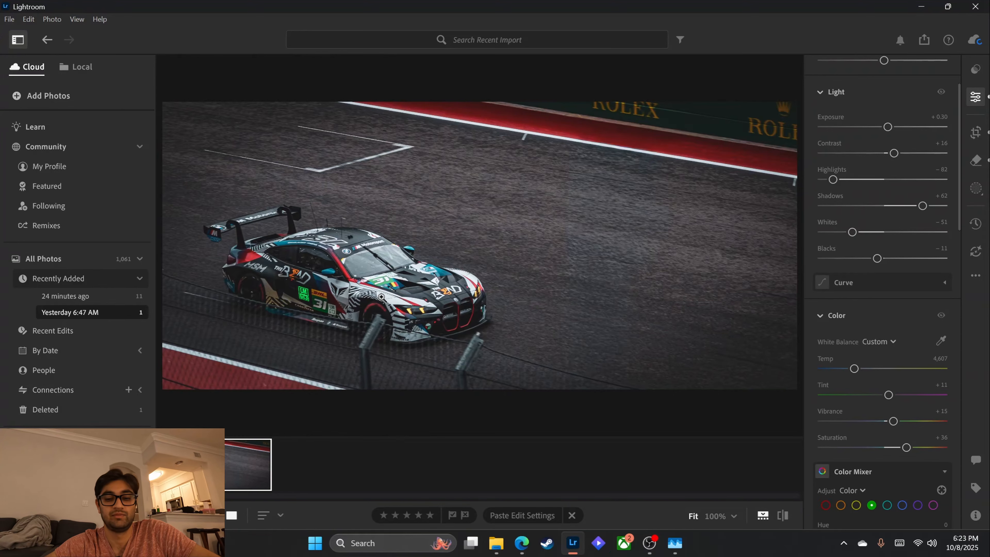
key(backslash)
key(backslash)
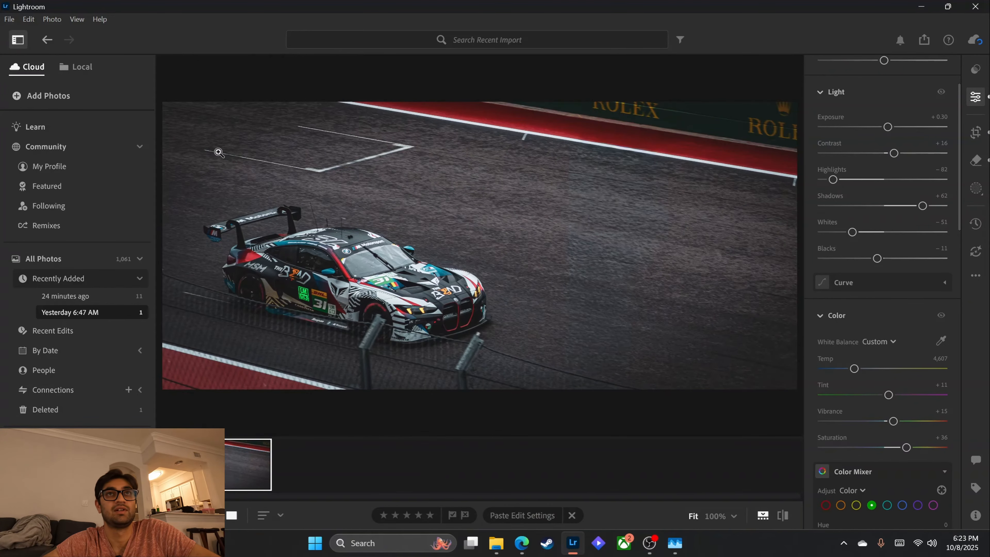
Return to the 11-photo import and paste the BMW photo's edit settings onto its last photo, the white car in spray
click(58, 300)
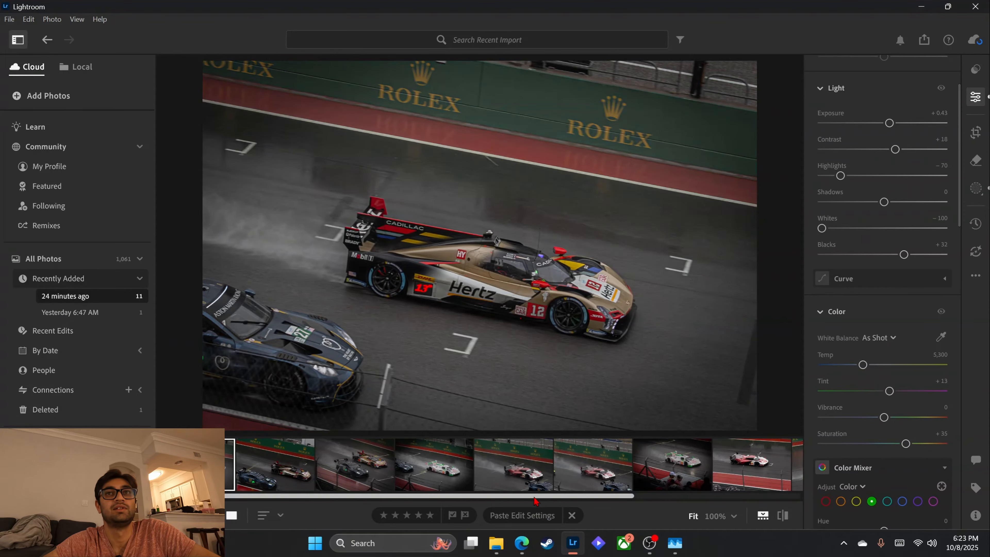
drag(539, 494, 742, 482)
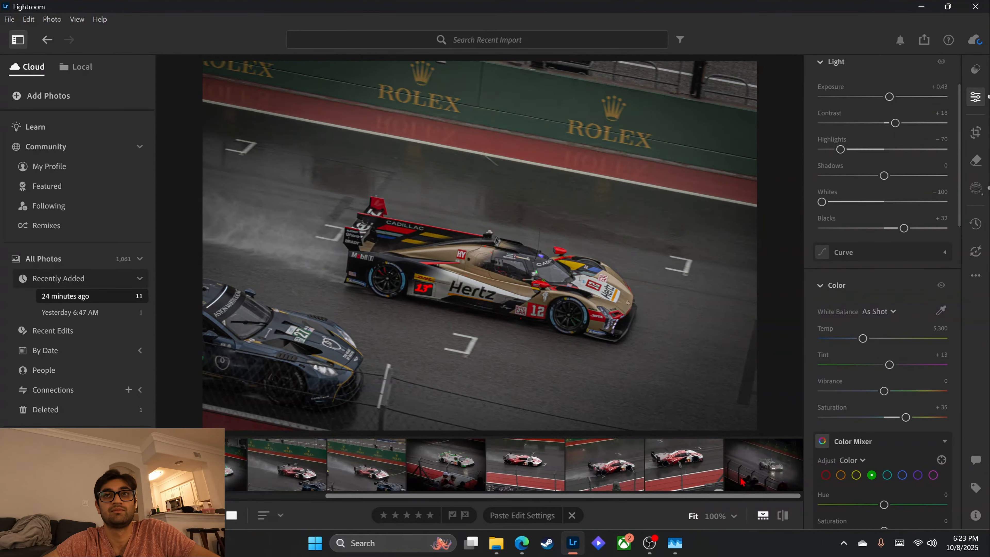
click(755, 479)
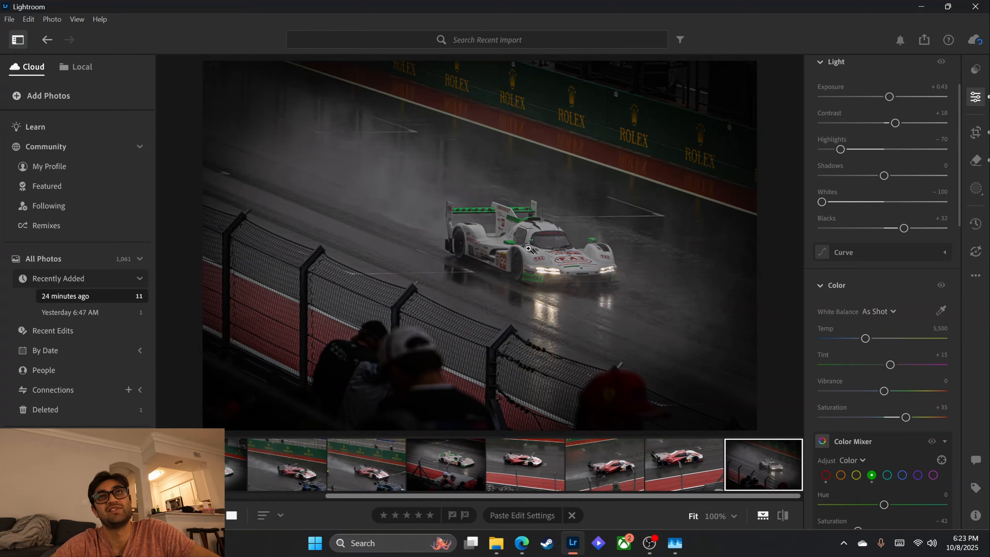
click(536, 515)
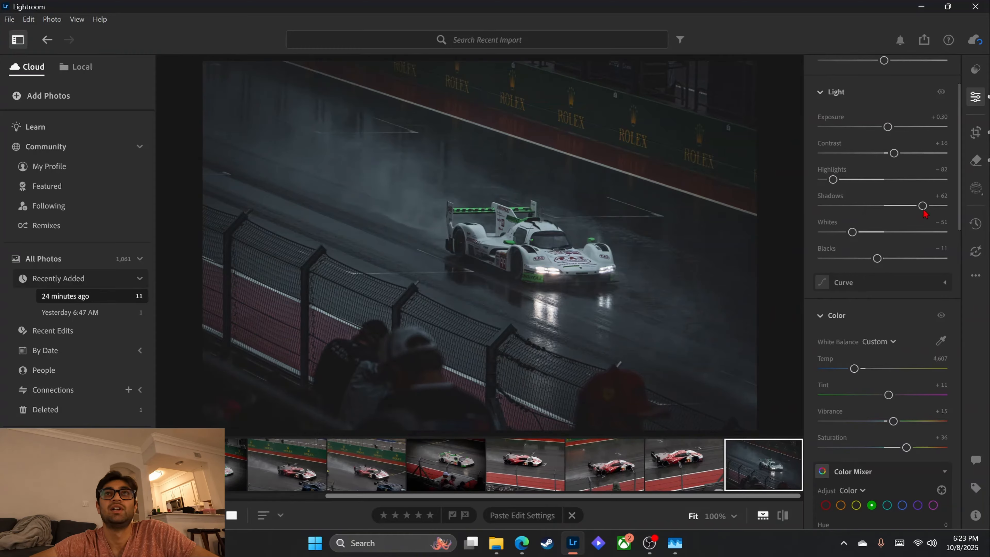
Raise the spray photo's exposure and warm its white balance to a temperature of 5,135
drag(891, 131, 900, 127)
scroll(880, 308, down, 4)
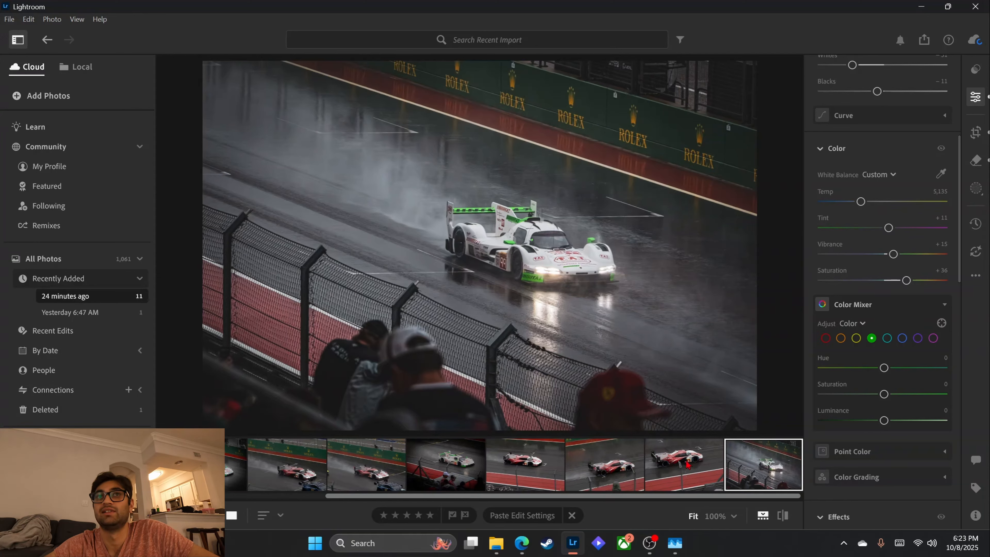
Remove the red-capped spectator in the foreground with a generative AI removal at brush size 23
click(975, 160)
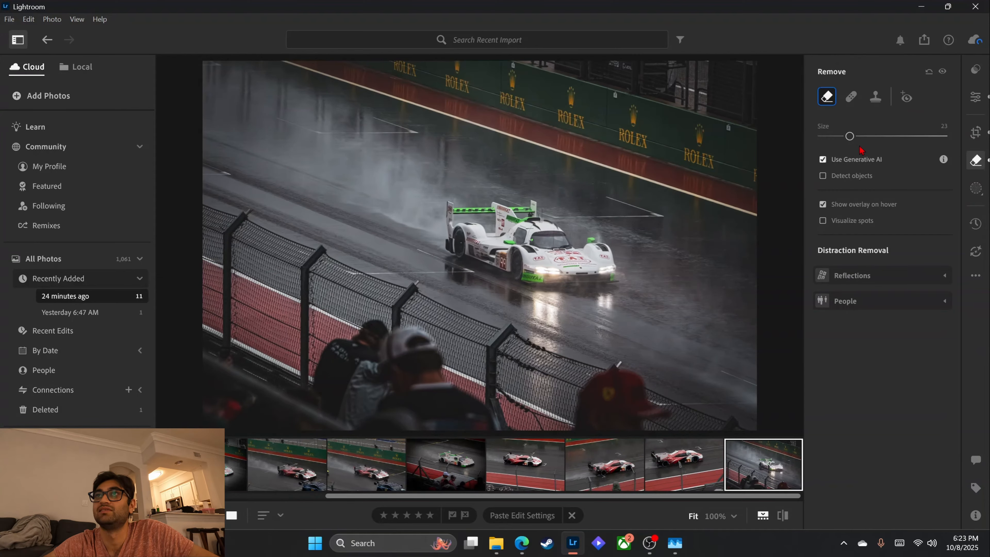
mouse_move(579, 427)
mouse_down()
mouse_move(590, 384)
mouse_move(628, 387)
mouse_move(615, 380)
mouse_move(629, 428)
mouse_up()
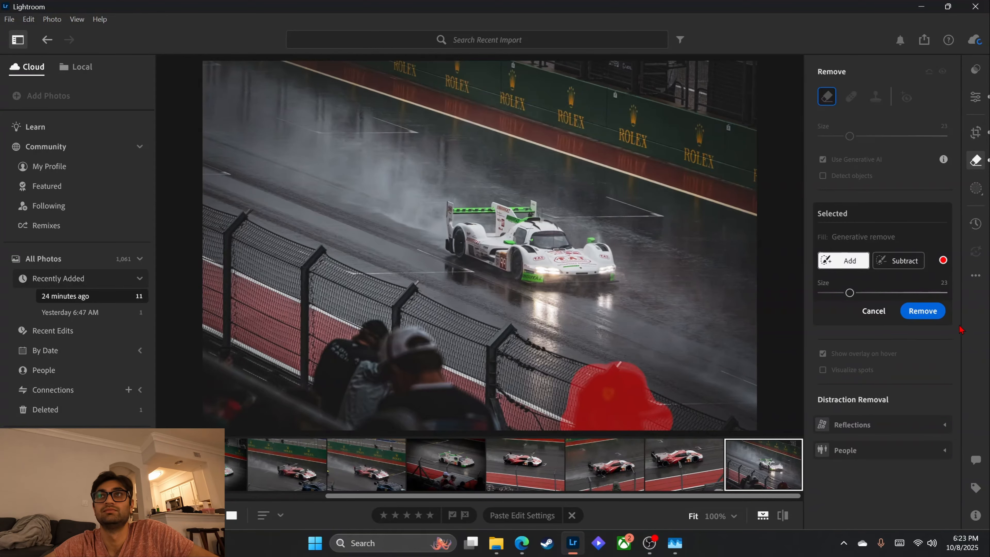
click(931, 311)
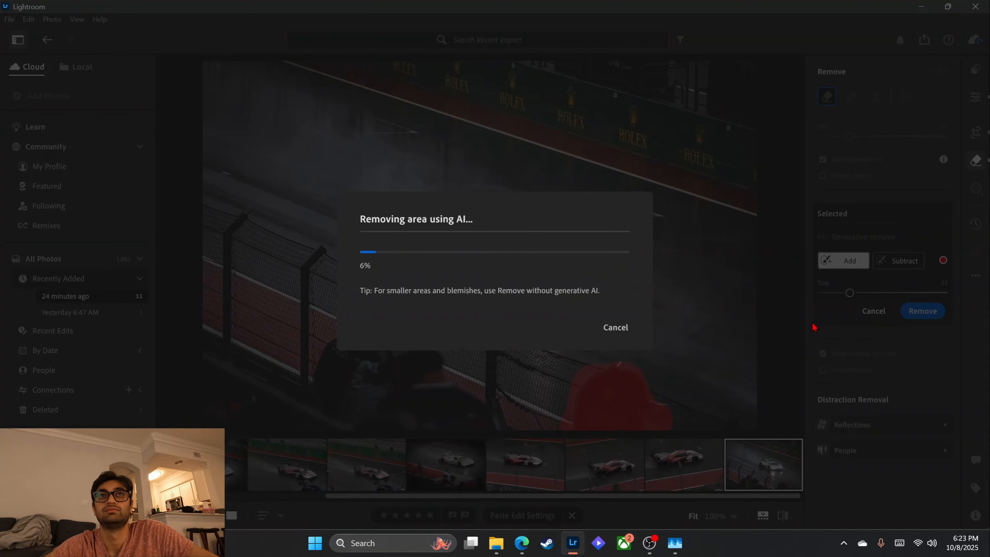
Switch to Task Manager to examine the Wi-Fi and GPU activity during the AI removal, and return to Lightroom
click(675, 543)
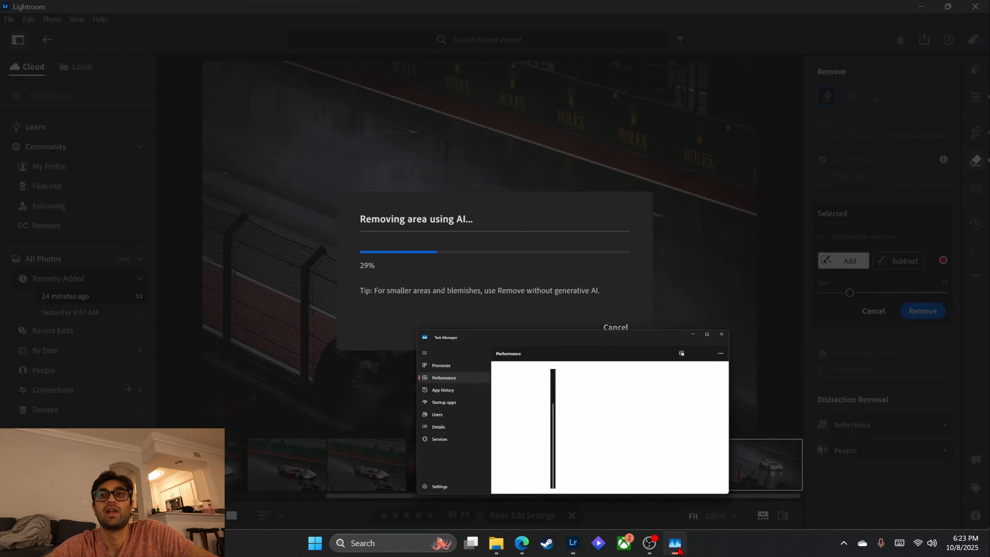
scroll(503, 345, up, 1)
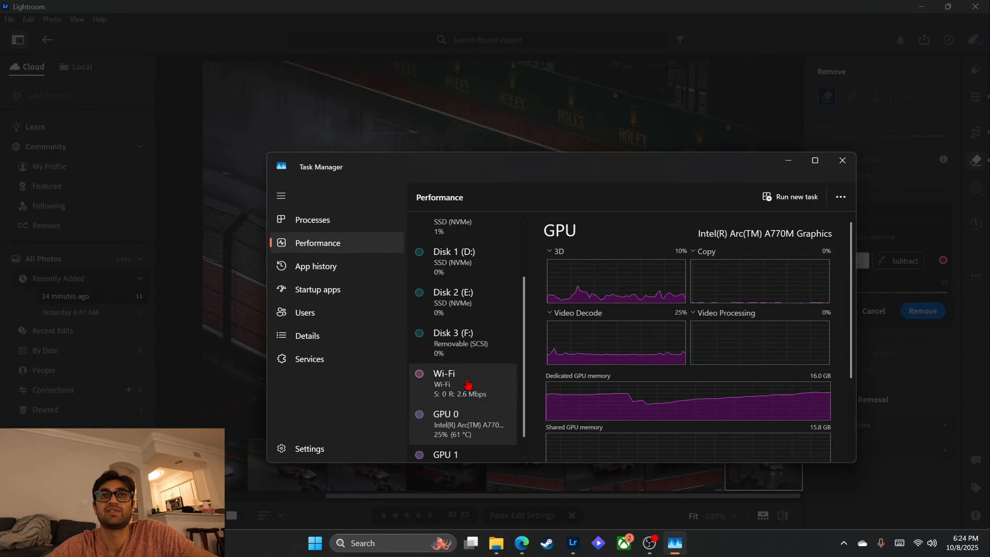
scroll(479, 386, down, 1)
click(482, 375)
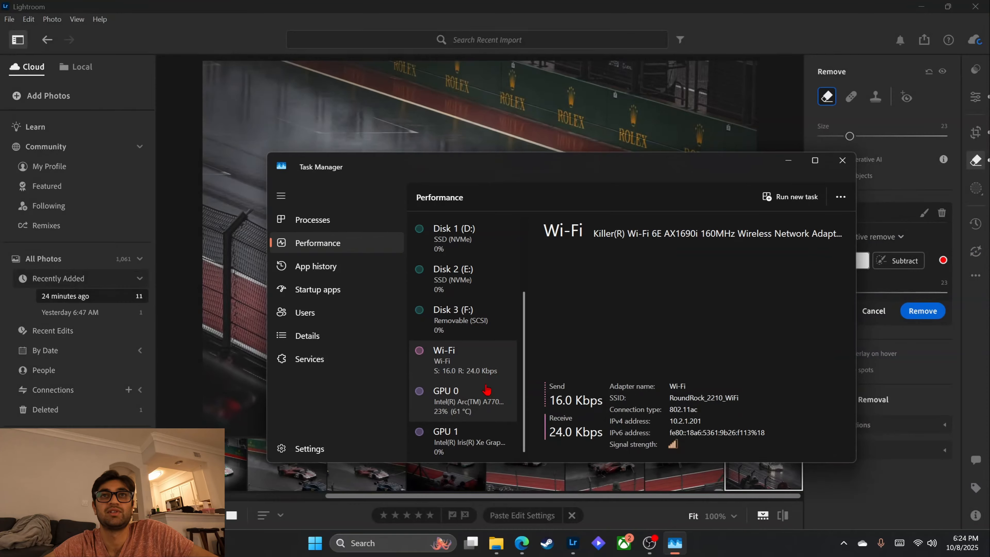
click(788, 161)
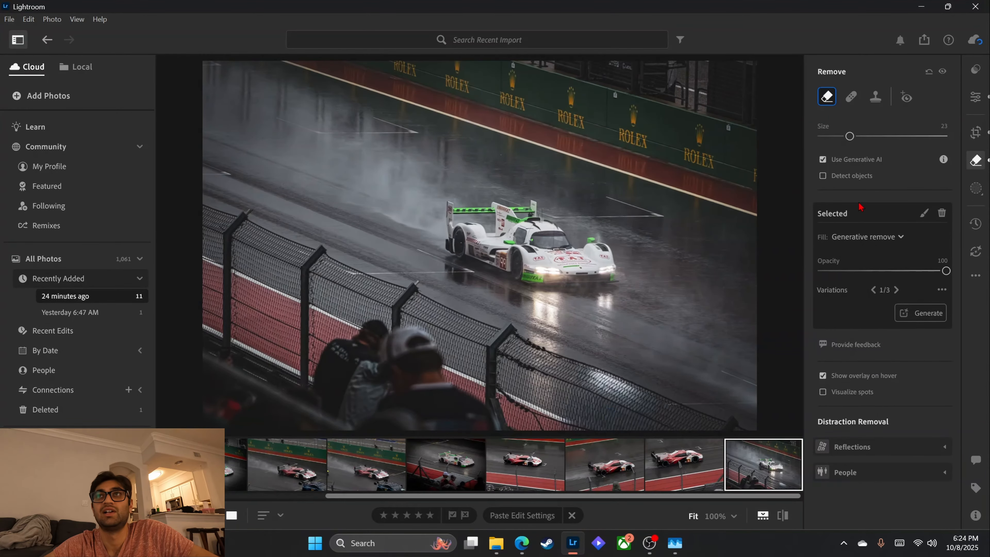
Compare the generated fill variations where the red-capped spectator stood, and delete the removal
click(897, 289)
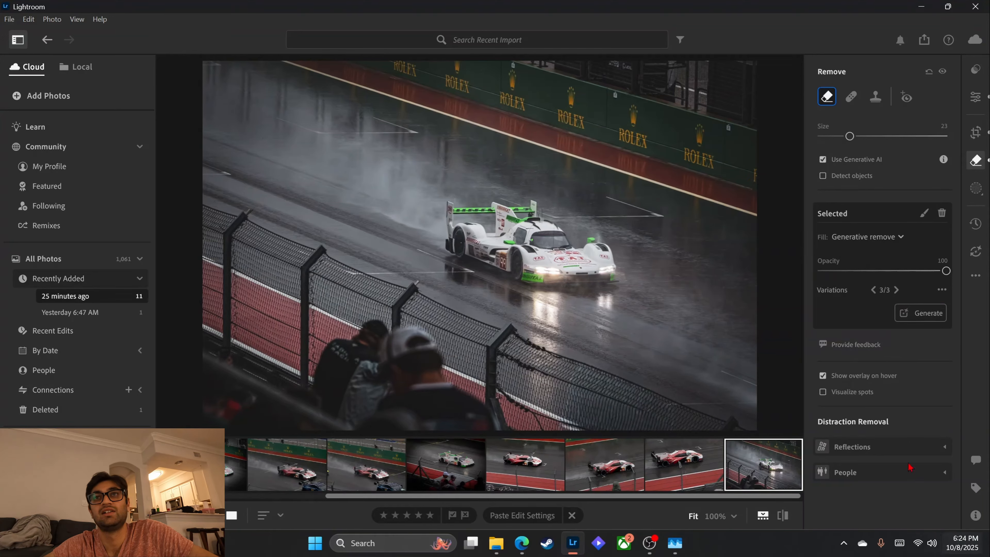
click(873, 290)
click(873, 290)
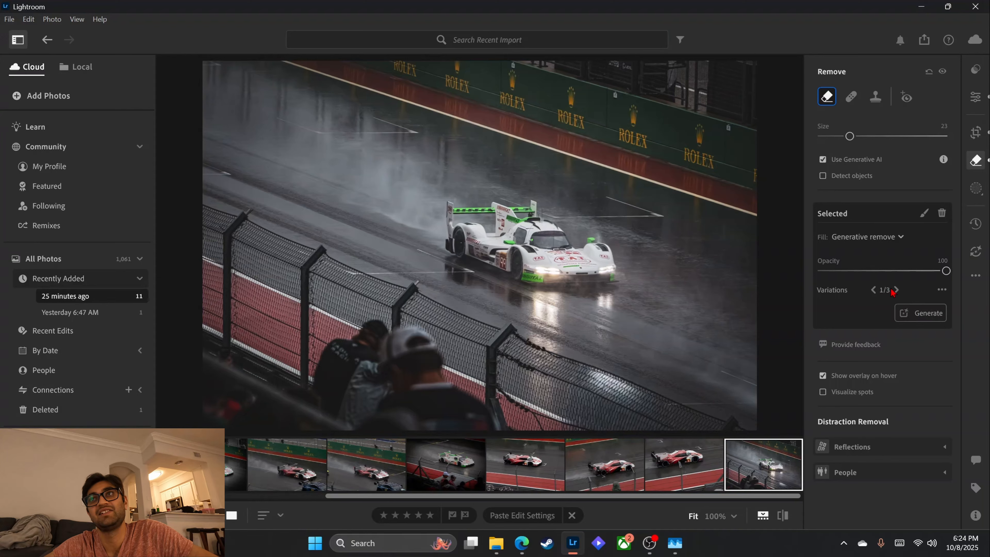
click(896, 289)
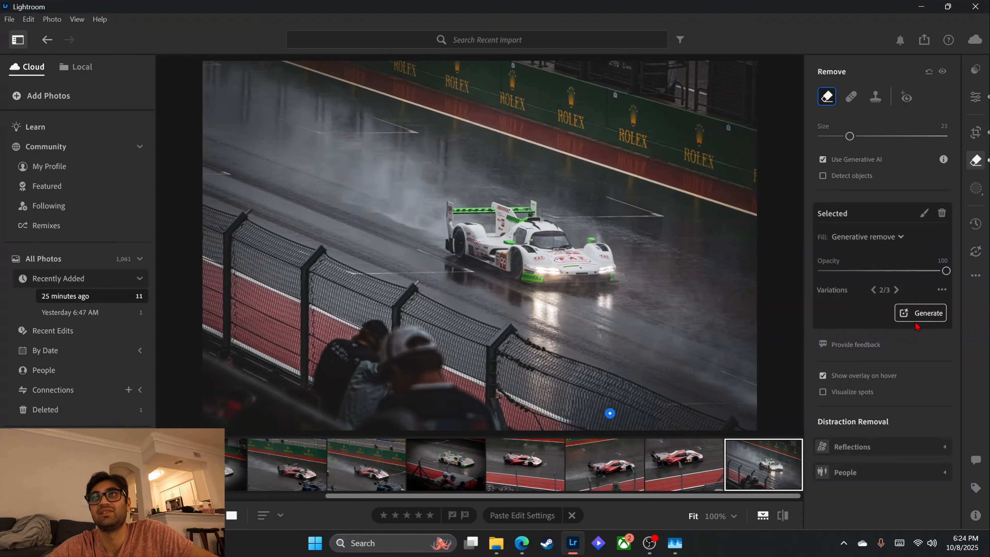
click(941, 213)
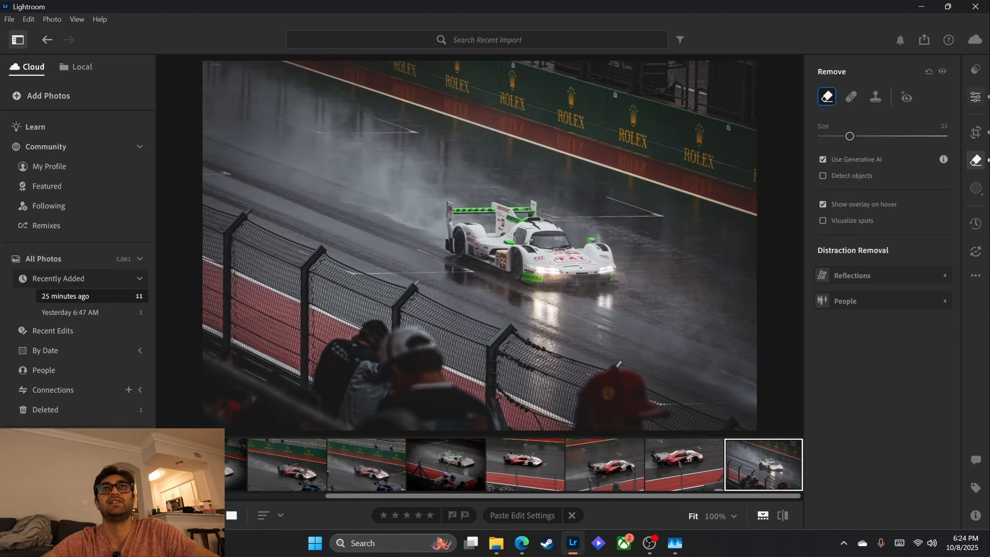
Create an object mask over the white car, try an exposure change on it and undo that change
click(976, 188)
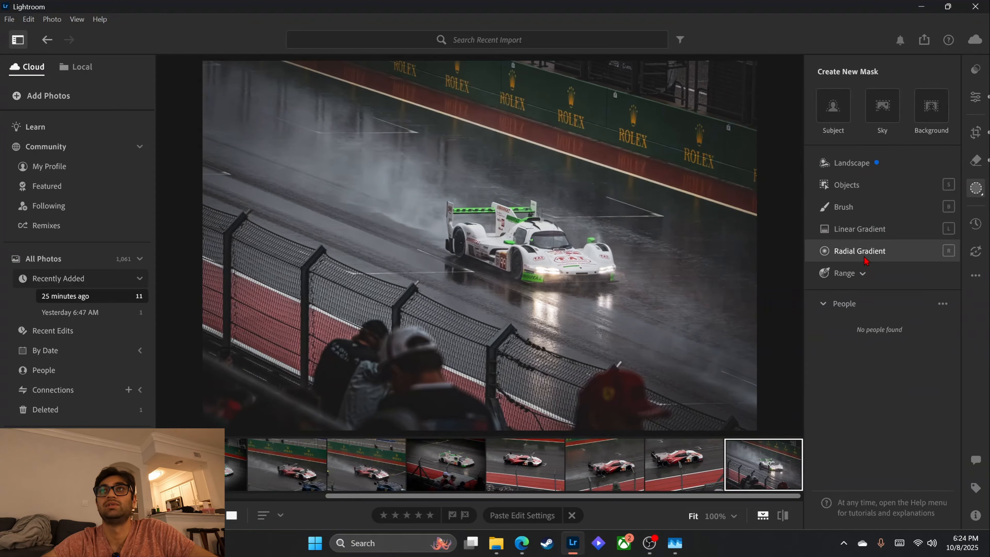
click(851, 192)
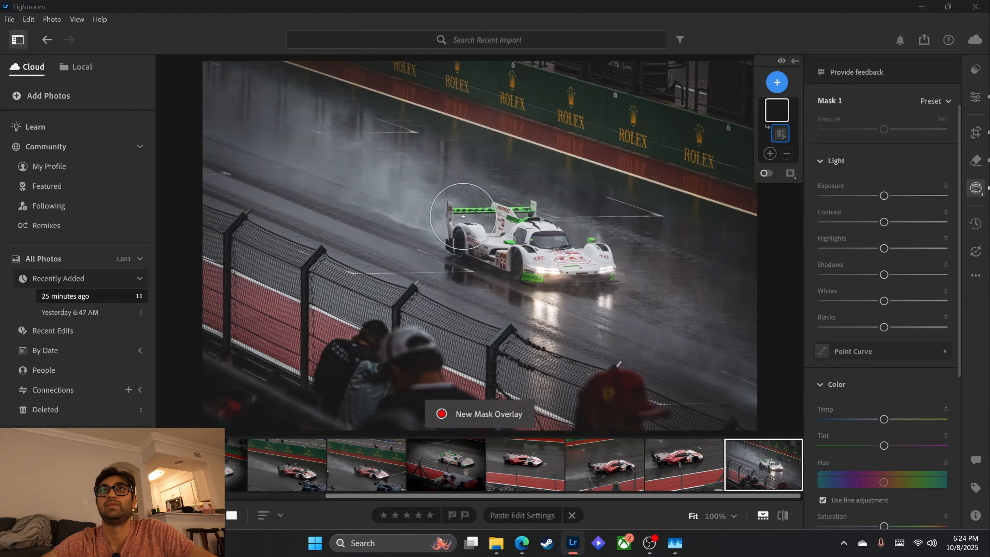
mouse_move(470, 221)
mouse_down()
mouse_move(622, 278)
mouse_move(499, 224)
mouse_up()
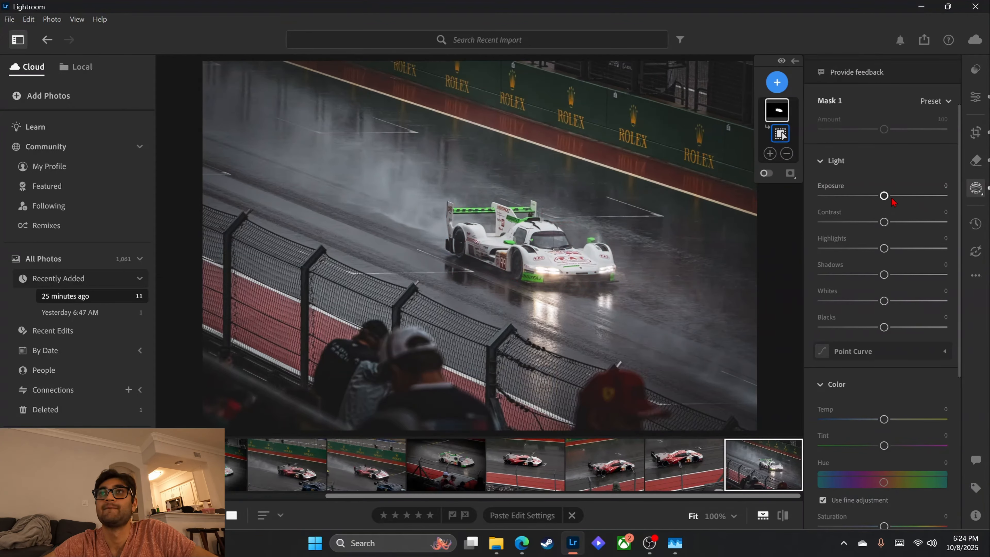
mouse_move(884, 196)
mouse_down()
mouse_move(903, 203)
mouse_move(887, 205)
mouse_up()
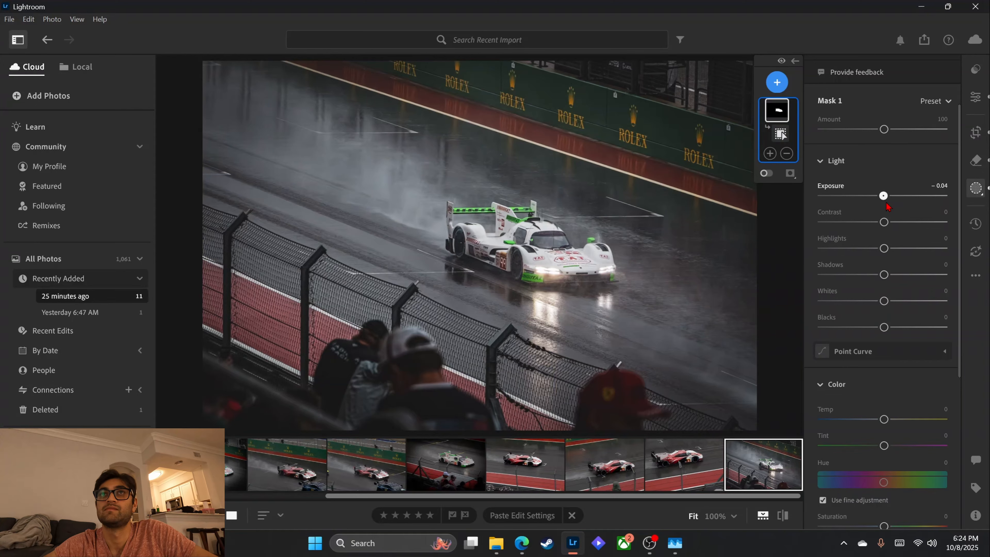
key(ctrl+z)
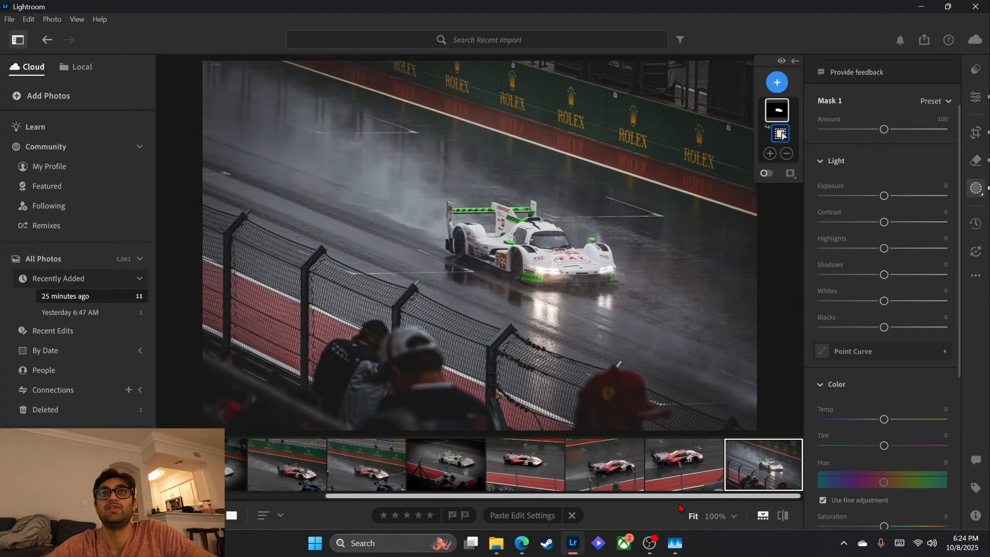
mouse_move(768, 104)
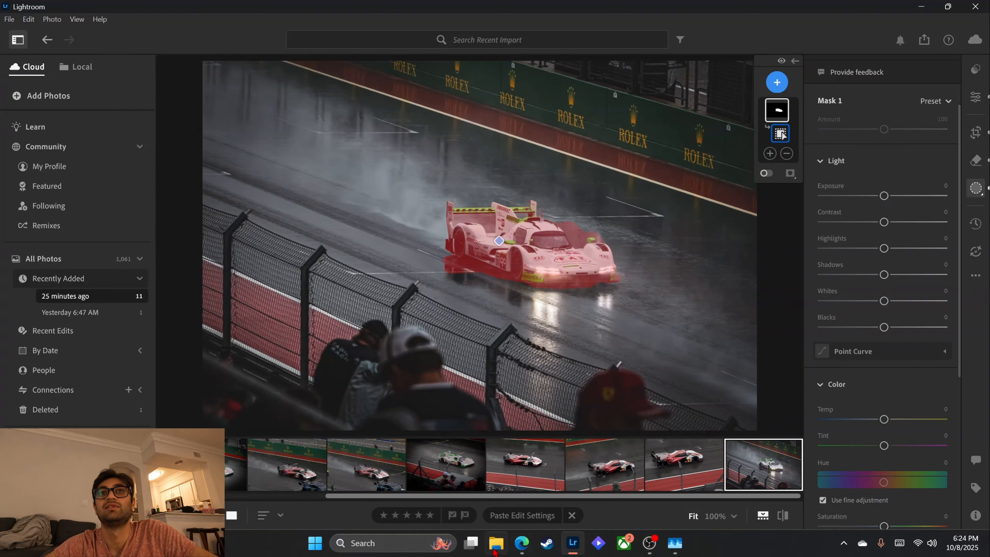
Copy the edit settings of the number 99 white car photo and paste them onto the last photo, the white car in spray
click(460, 473)
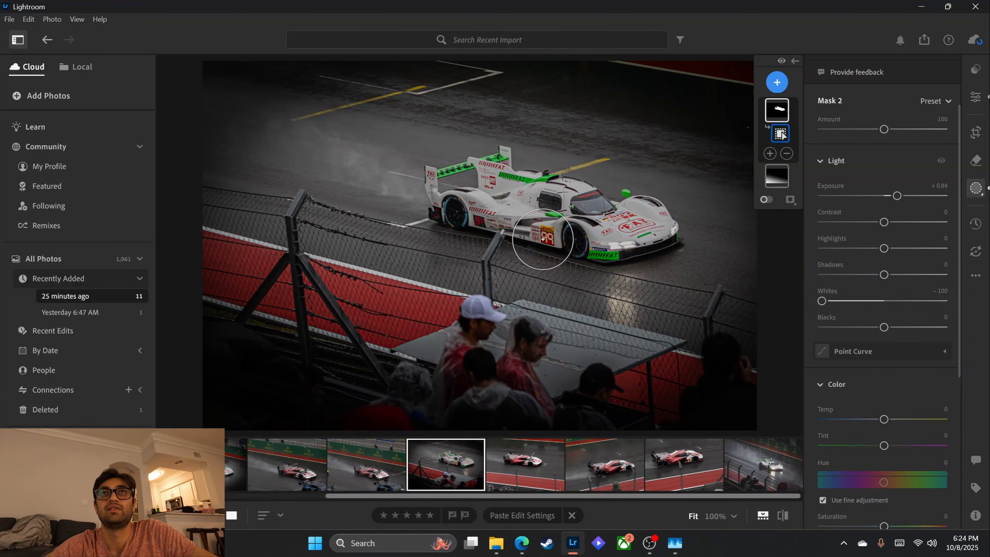
click(570, 518)
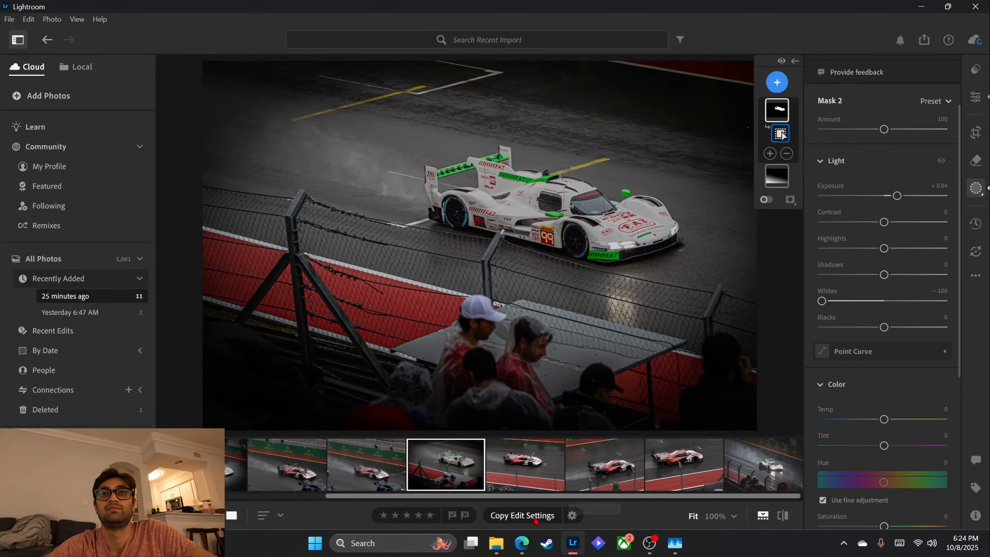
click(539, 518)
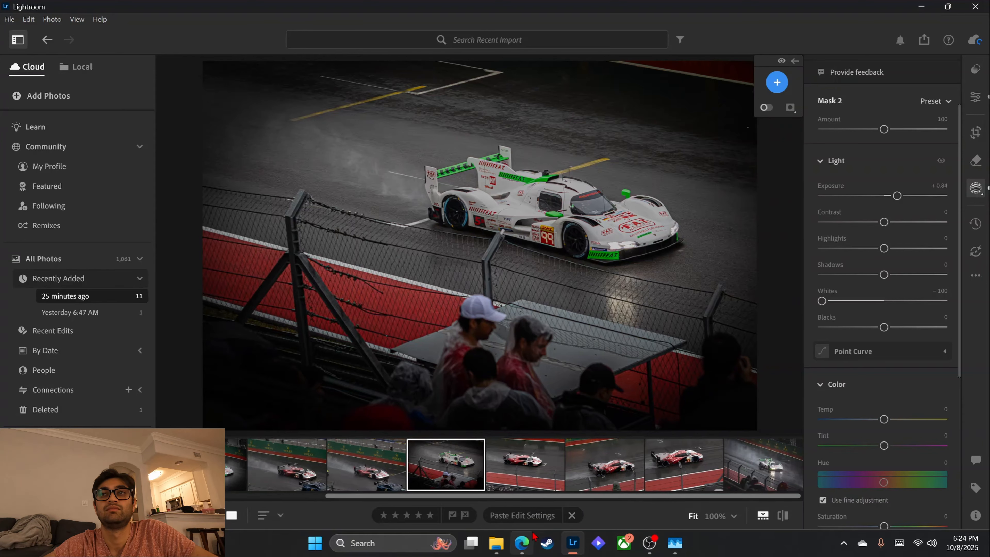
mouse_move(532, 532)
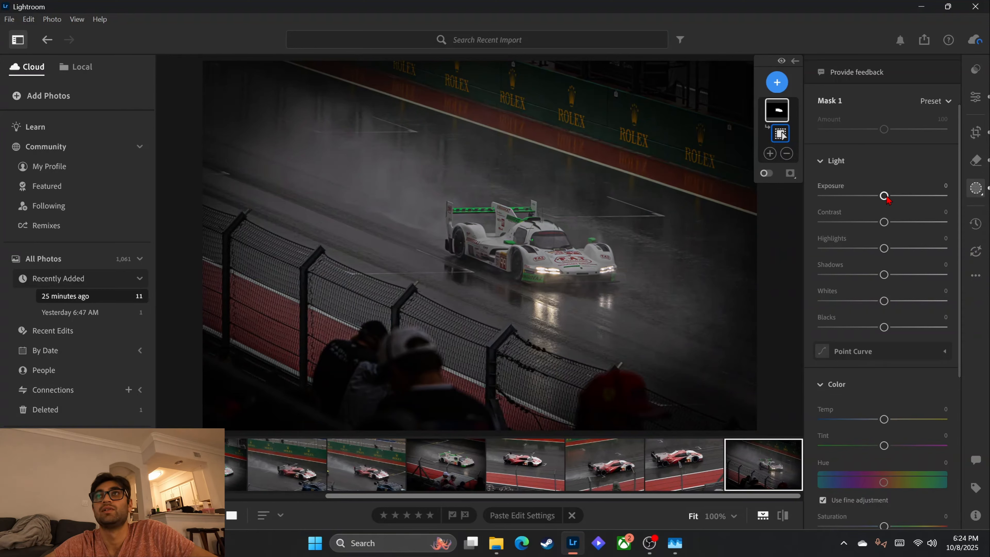
Set the spray photo's overall exposure to +1.58 and lift its blacks
drag(884, 195, 893, 196)
click(975, 96)
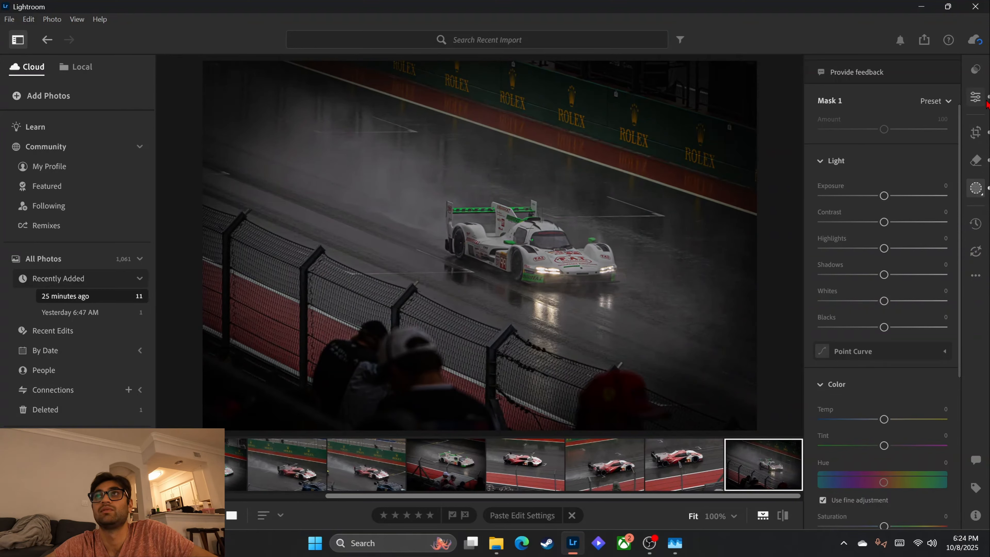
scroll(881, 183, up, 6)
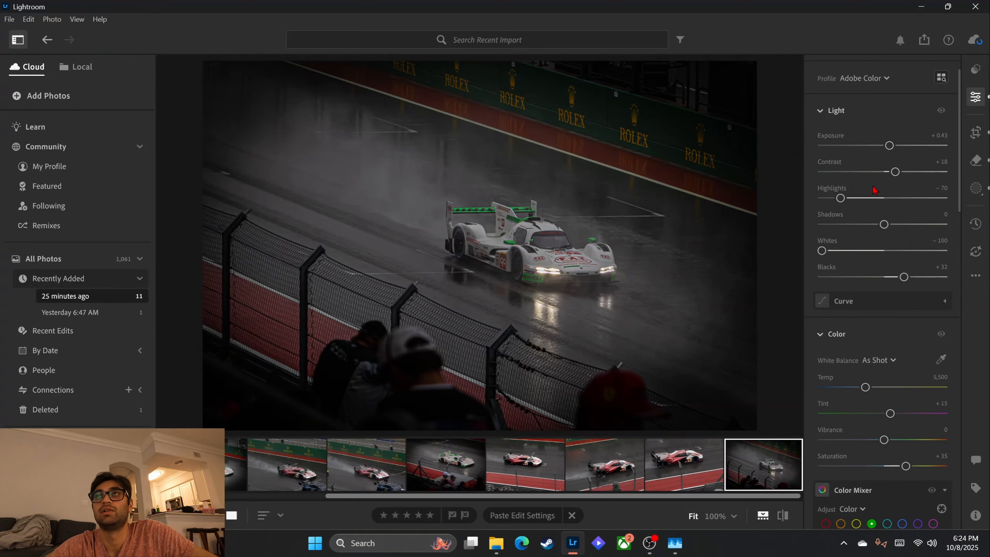
drag(895, 195, 907, 199)
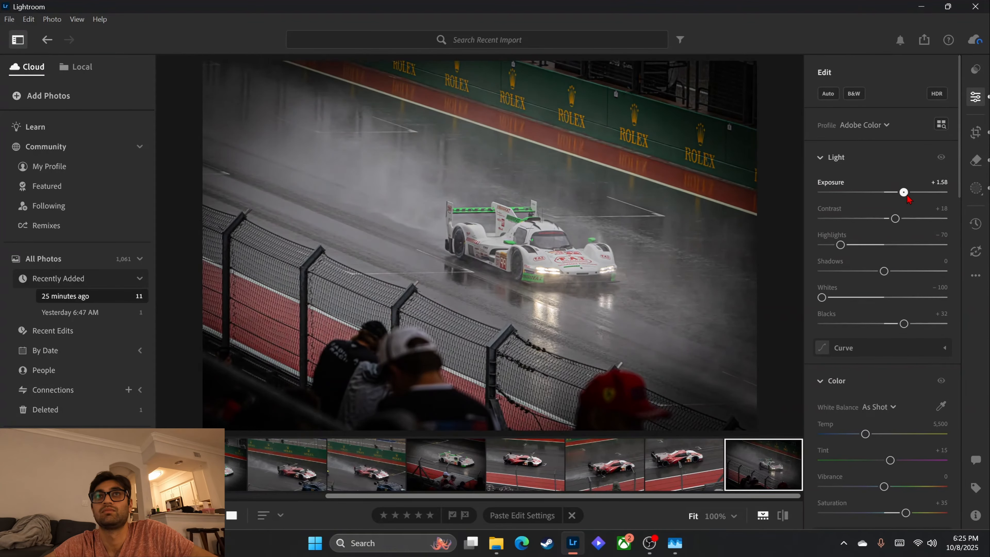
drag(823, 298, 813, 321)
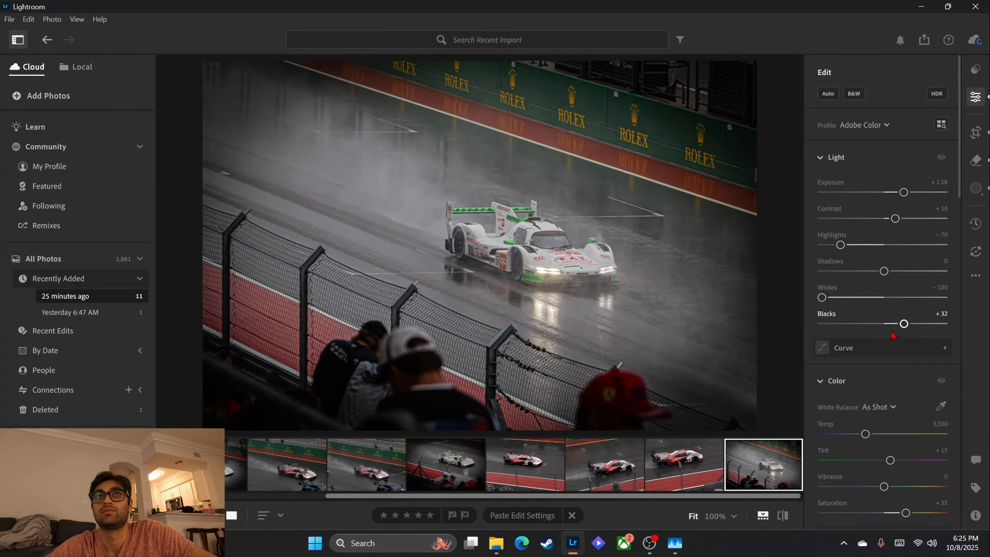
mouse_move(904, 324)
mouse_down()
mouse_move(925, 324)
mouse_move(917, 327)
mouse_up()
scroll(892, 390, down, 7)
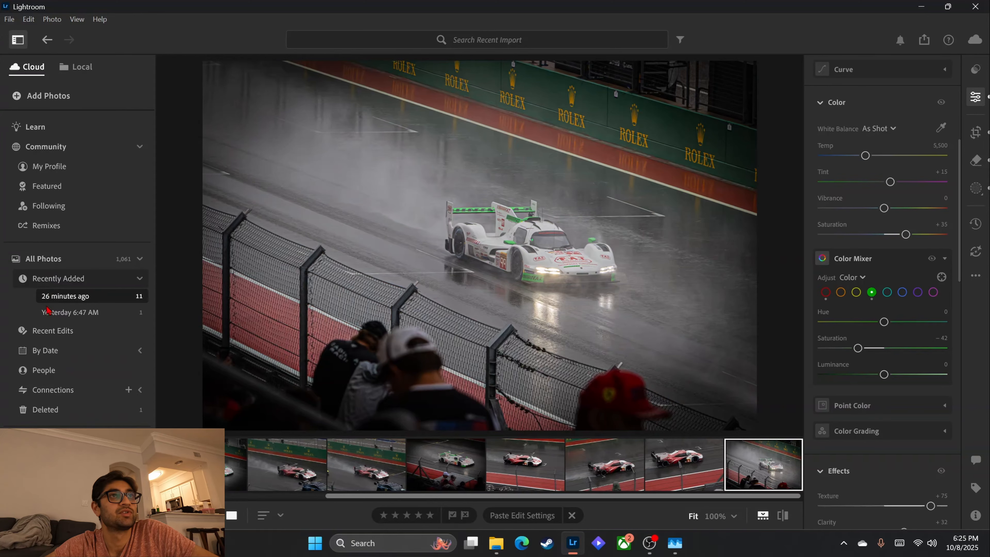
Compare the red and white Porsche in Recent Edits with its original, and paste its copied edit settings onto the white car spray photo
click(59, 336)
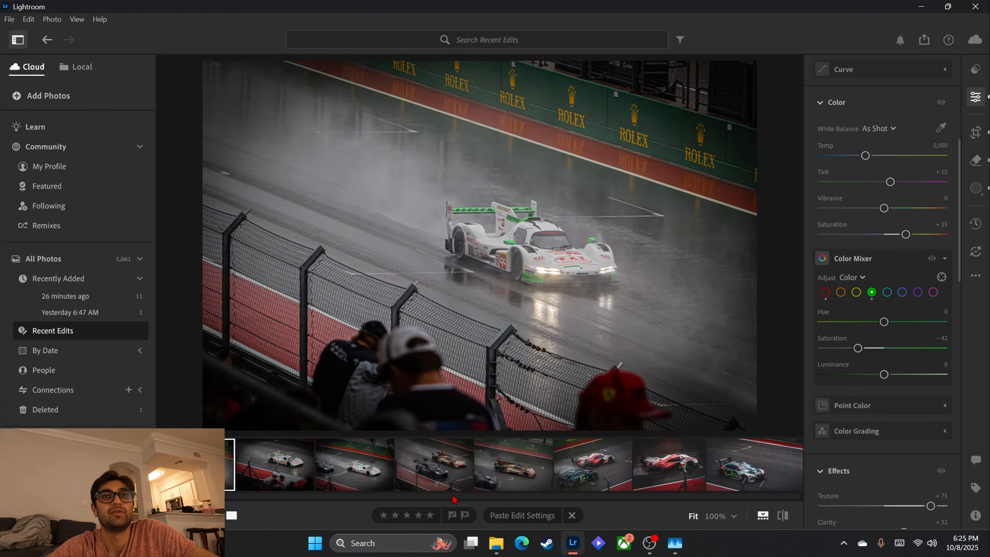
scroll(442, 470, down, 1)
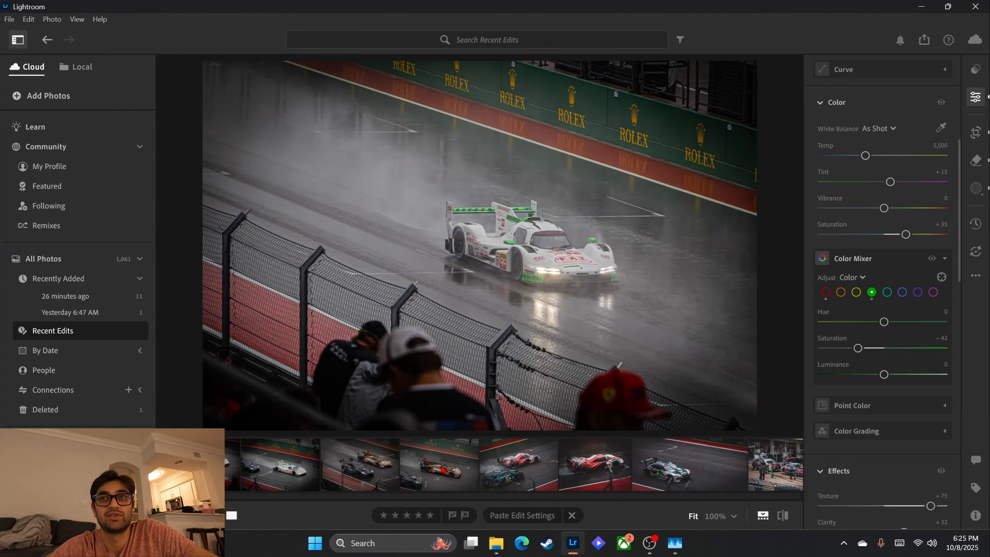
click(604, 470)
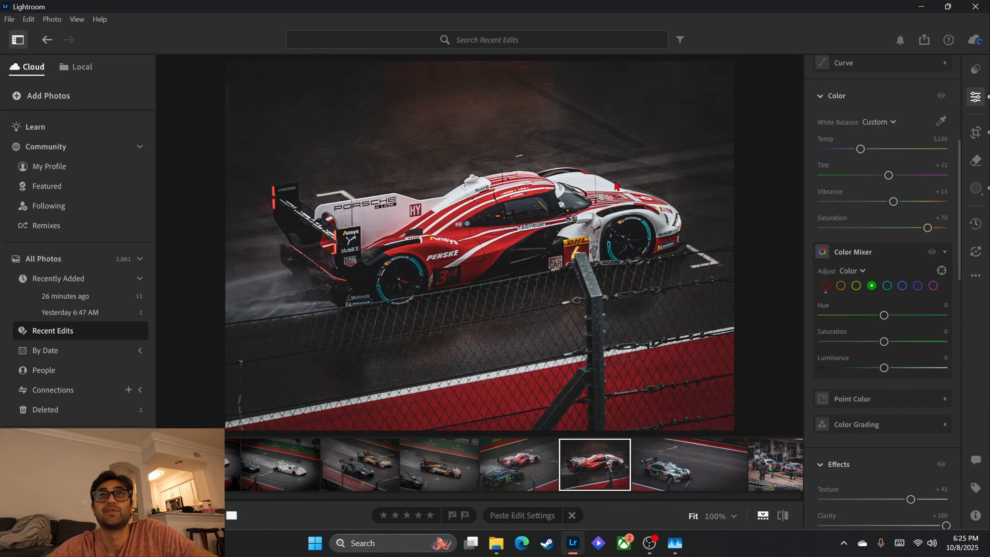
key(backslash)
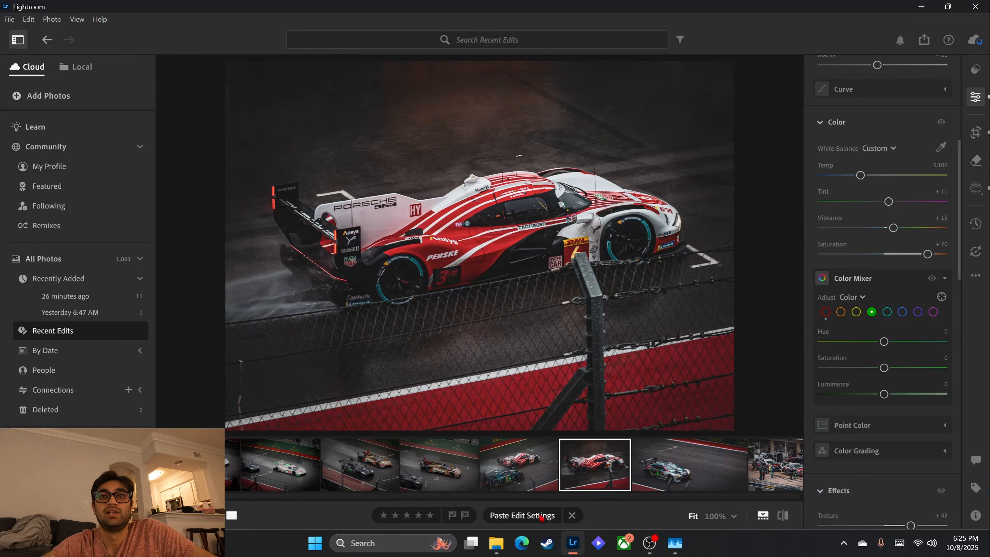
scroll(515, 465, down, 8)
scroll(515, 464, up, 10)
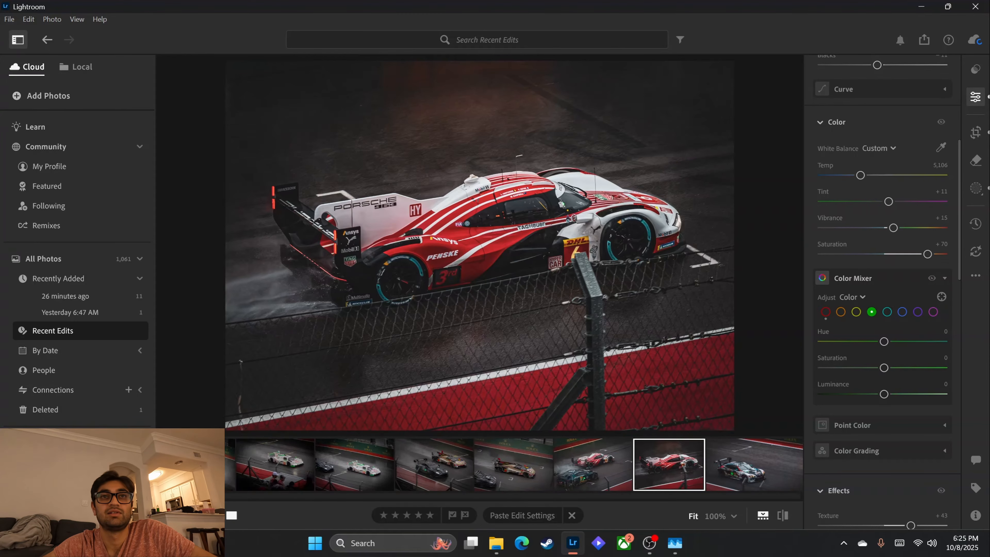
click(230, 470)
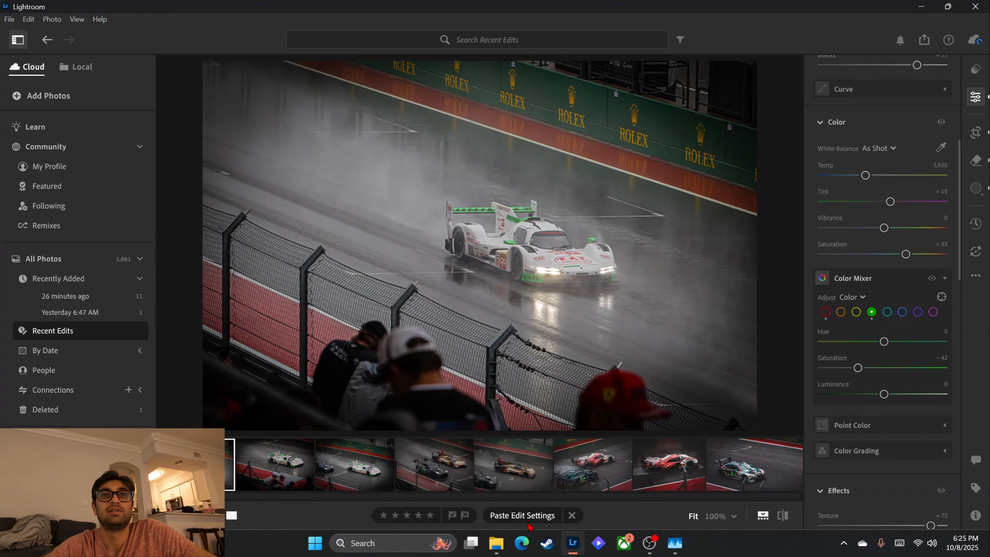
key(ctrl+v)
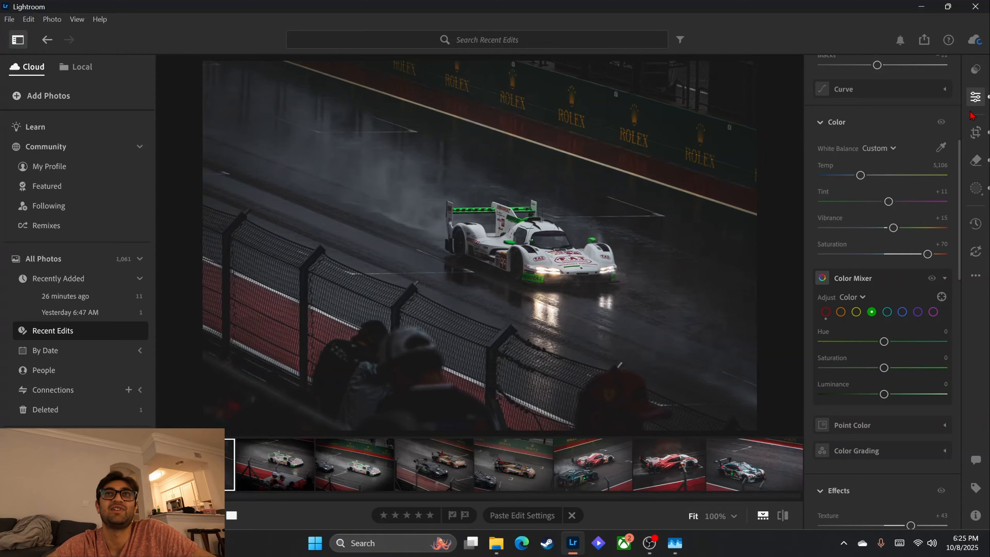
Crop the spray photo tighter at the 3 x 2 aspect and reposition the frame around the white car
click(976, 133)
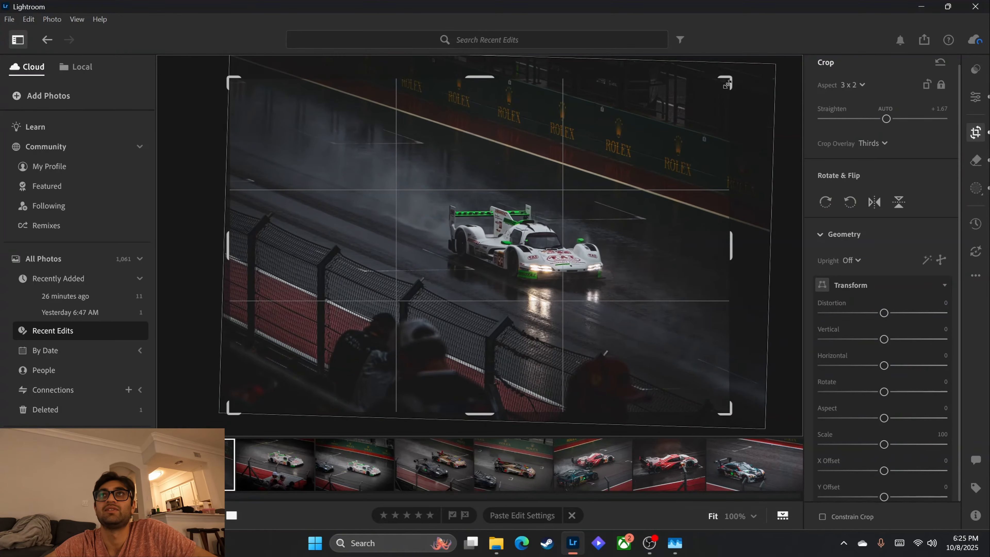
drag(725, 83, 701, 99)
mouse_move(518, 234)
mouse_down()
mouse_move(480, 250)
mouse_move(506, 230)
mouse_up()
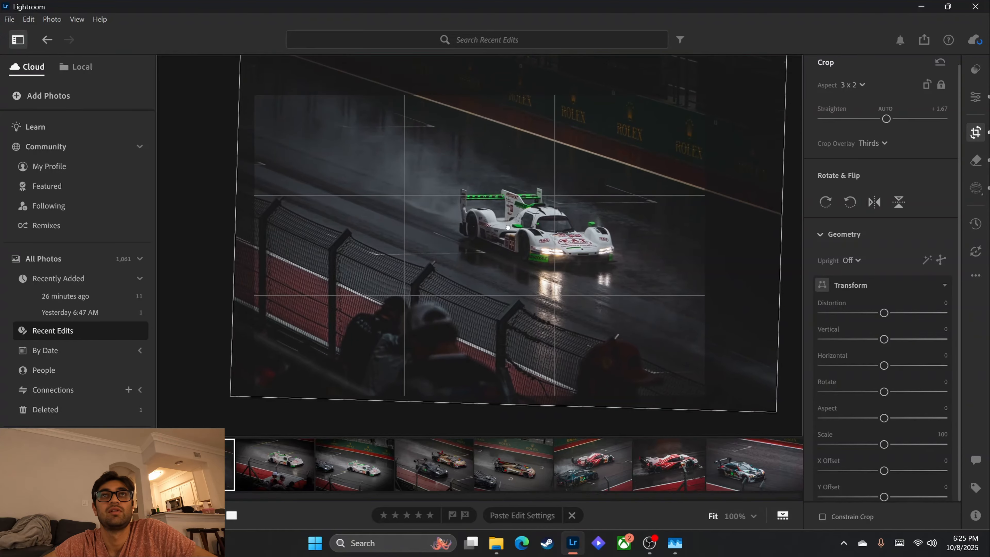
click(975, 97)
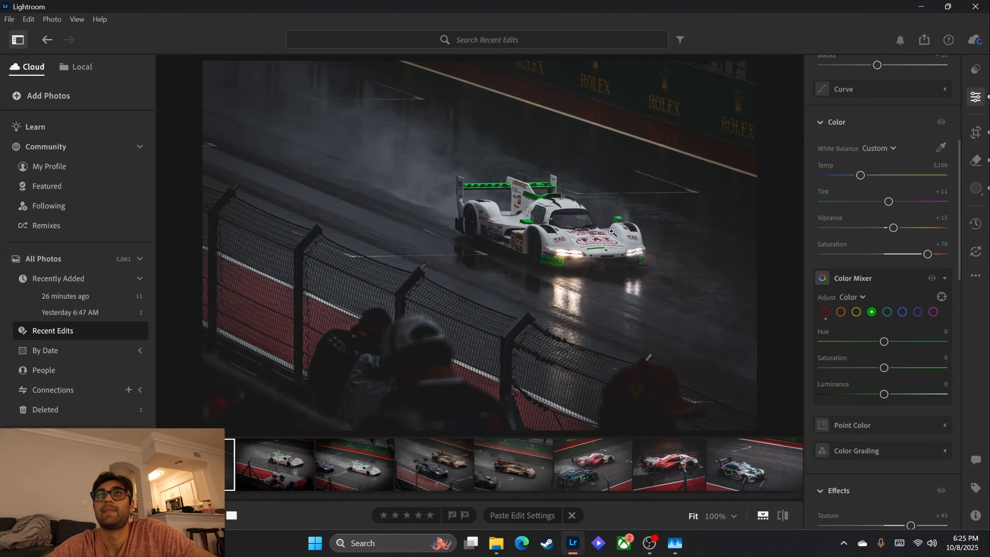
Set the spray photo's exposure to +1.29 and its whites to -99
scroll(857, 172, up, 5)
drag(886, 101, 899, 102)
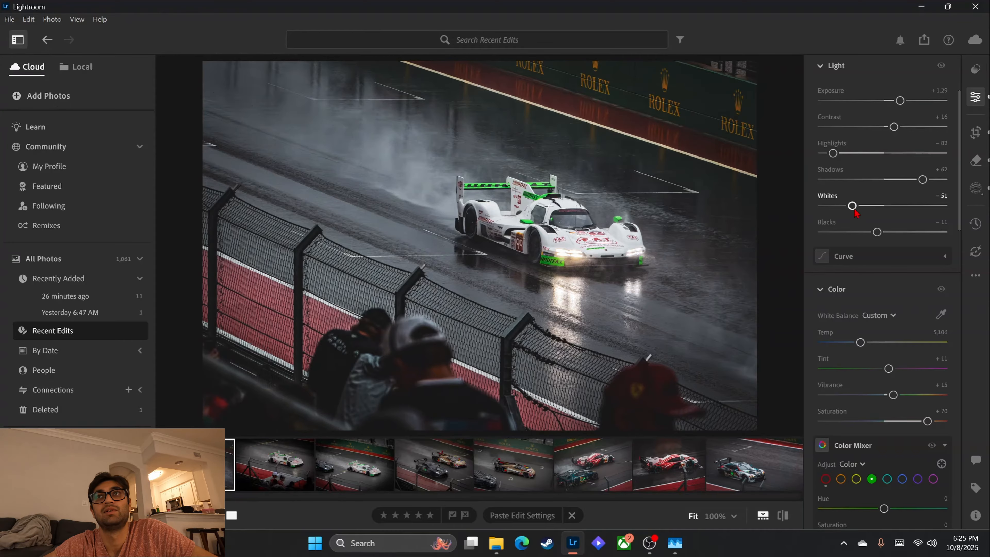
drag(831, 214, 822, 214)
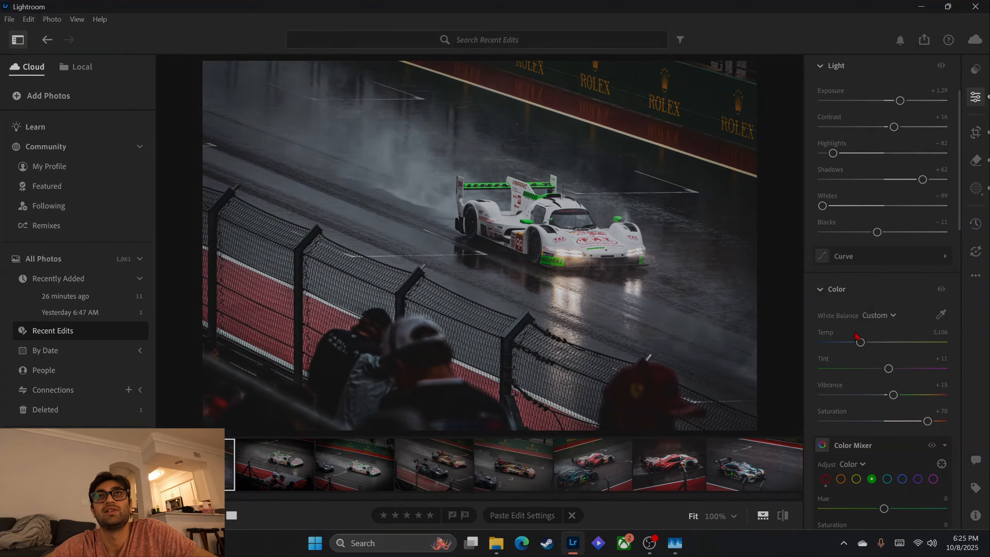